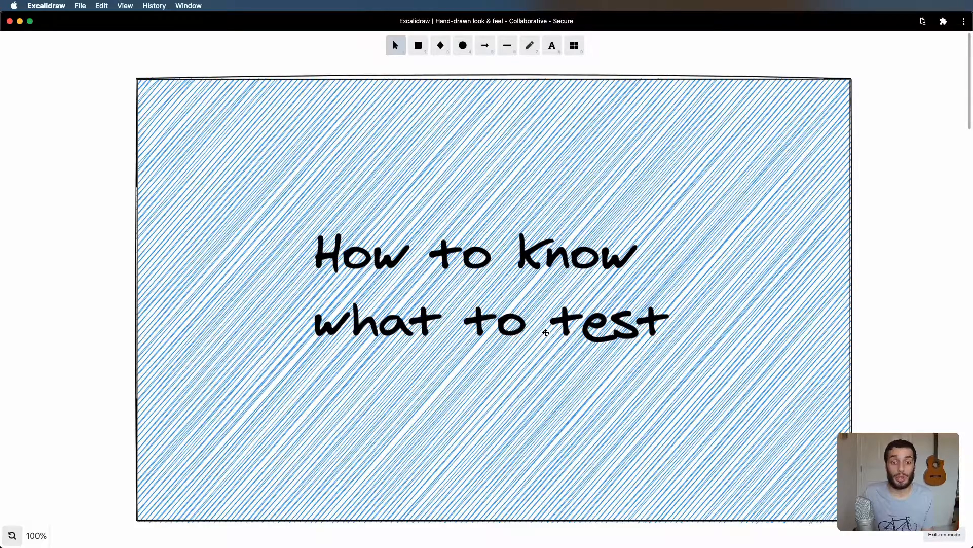
{"action": "scroll", "coordinate": [544, 327], "scroll_direction": "down", "scroll_amount": 8}
{"action": "scroll", "coordinate": [543, 325], "scroll_direction": "down", "scroll_amount": 8}
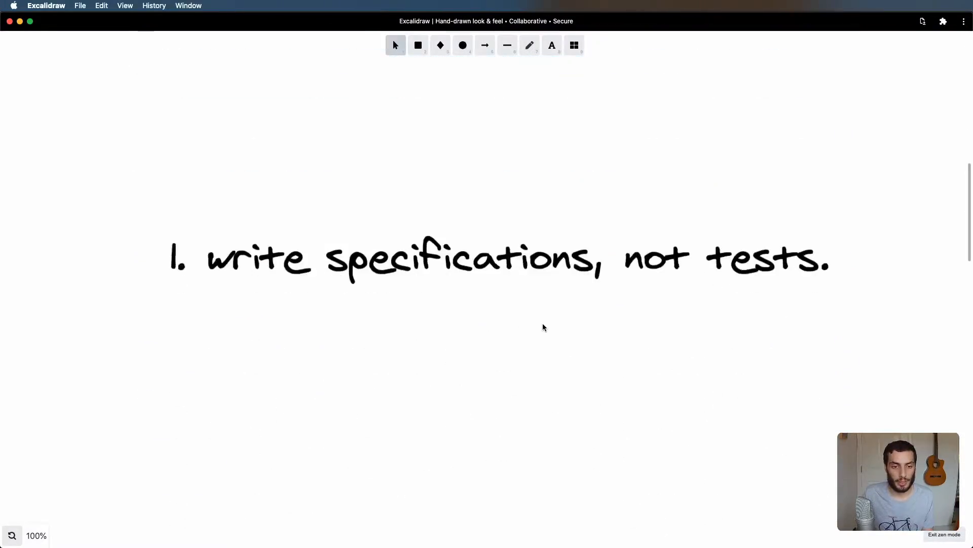
{"action": "scroll", "coordinate": [543, 325], "scroll_direction": "down", "scroll_amount": 4}
{"action": "scroll", "coordinate": [543, 325], "scroll_direction": "up", "scroll_amount": 1}
{"action": "scroll", "coordinate": [543, 325], "scroll_direction": "up", "scroll_amount": 2}
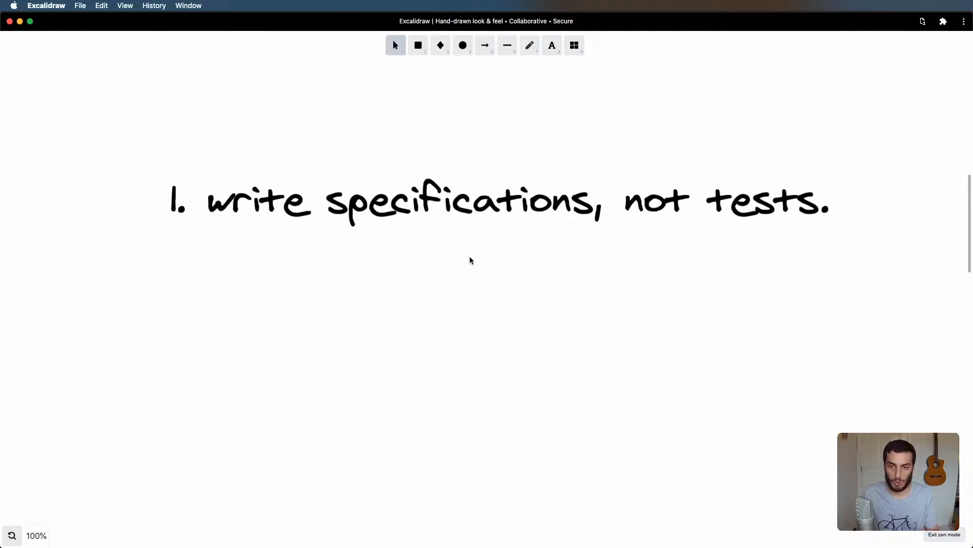
{"action": "scroll", "coordinate": [469, 258], "scroll_direction": "down", "scroll_amount": 3}
{"action": "scroll", "coordinate": [470, 250], "scroll_direction": "up", "scroll_amount": 6}
{"action": "scroll", "coordinate": [470, 250], "scroll_direction": "down", "scroll_amount": 2}
{"action": "scroll", "coordinate": [469, 249], "scroll_direction": "down", "scroll_amount": 2}
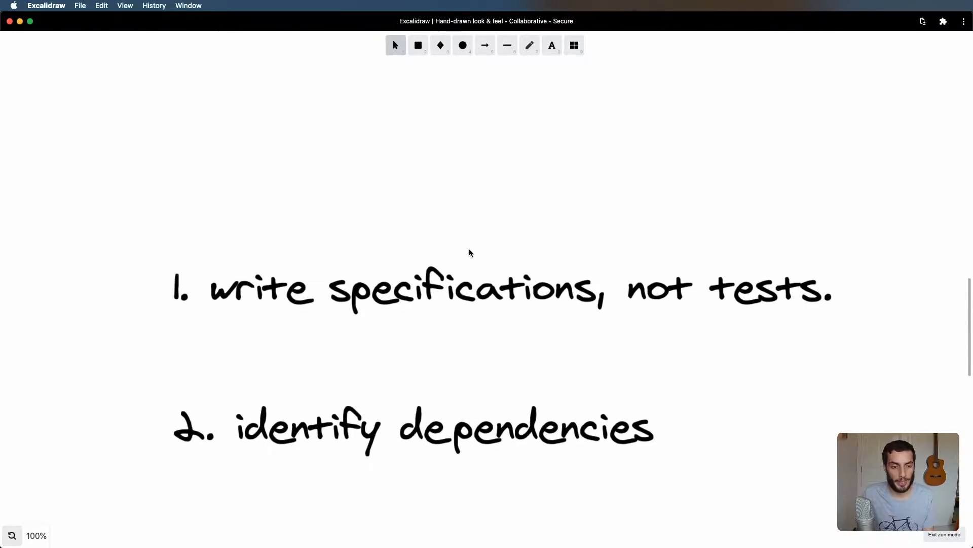
{"action": "scroll", "coordinate": [470, 248], "scroll_direction": "down", "scroll_amount": 2}
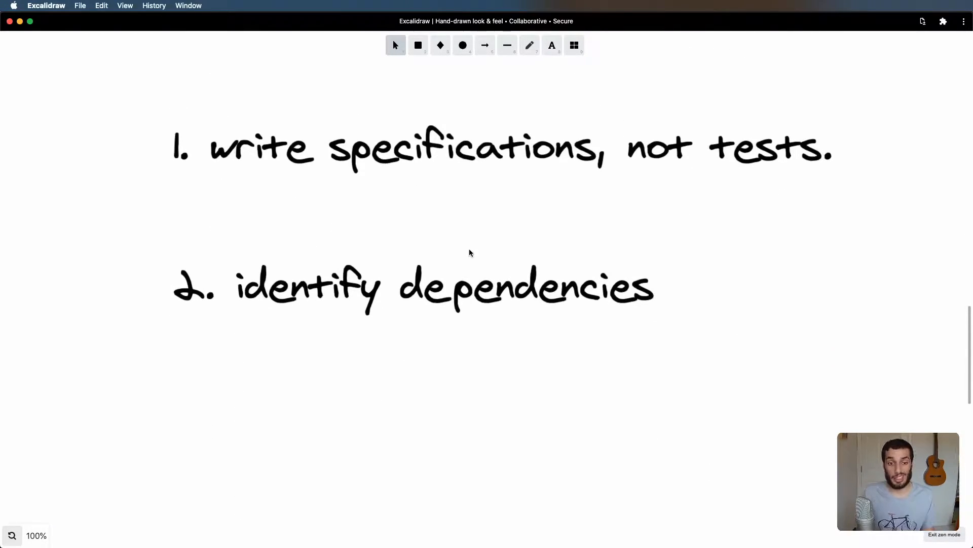
{"action": "scroll", "coordinate": [470, 249], "scroll_direction": "down", "scroll_amount": 1}
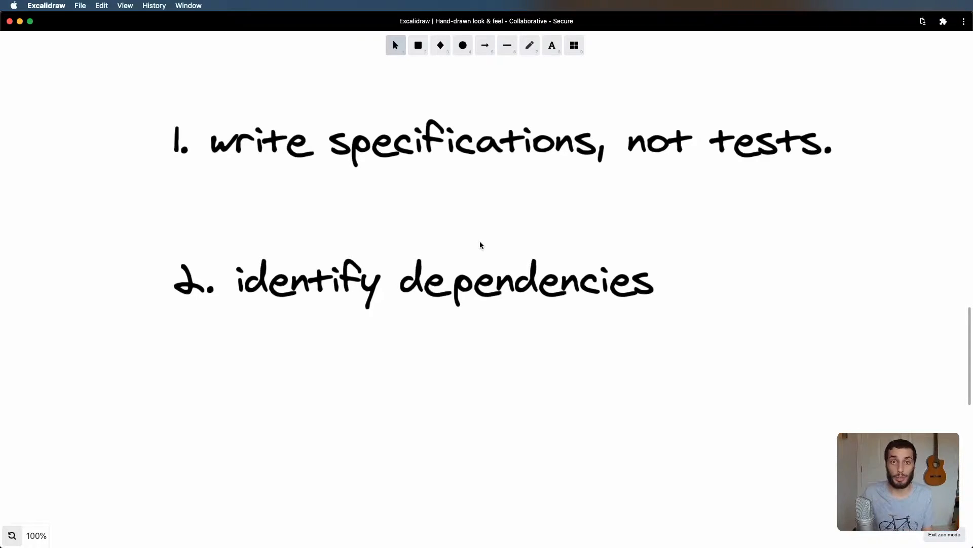
{"action": "scroll", "coordinate": [480, 241], "scroll_direction": "down", "scroll_amount": 1}
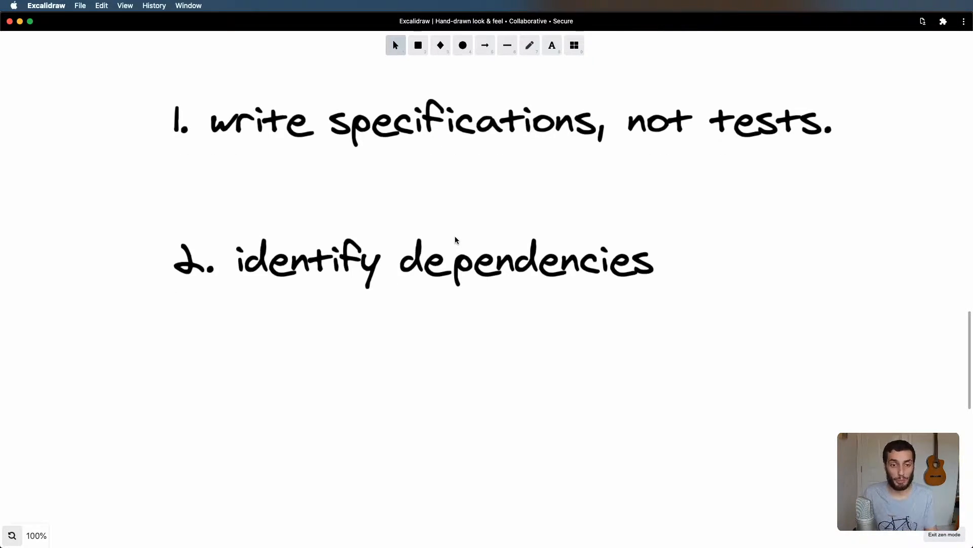
{"action": "scroll", "coordinate": [455, 239], "scroll_direction": "down", "scroll_amount": 5}
{"action": "scroll", "coordinate": [453, 250], "scroll_direction": "down", "scroll_amount": 5}
{"action": "scroll", "coordinate": [453, 250], "scroll_direction": "up", "scroll_amount": 5}
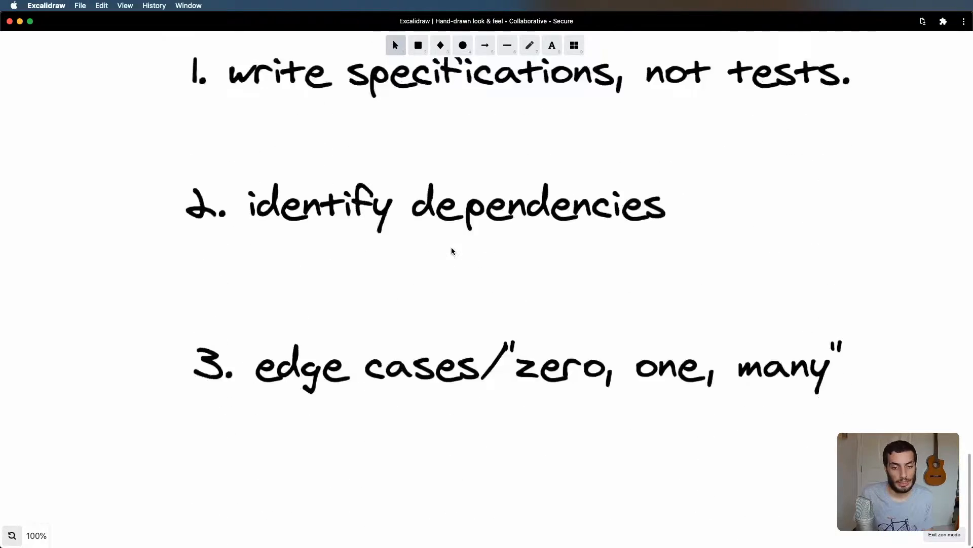
{"action": "scroll", "coordinate": [452, 250], "scroll_direction": "down", "scroll_amount": 2}
{"action": "scroll", "coordinate": [452, 249], "scroll_direction": "up", "scroll_amount": 2}
{"action": "scroll", "coordinate": [451, 250], "scroll_direction": "up", "scroll_amount": 1}
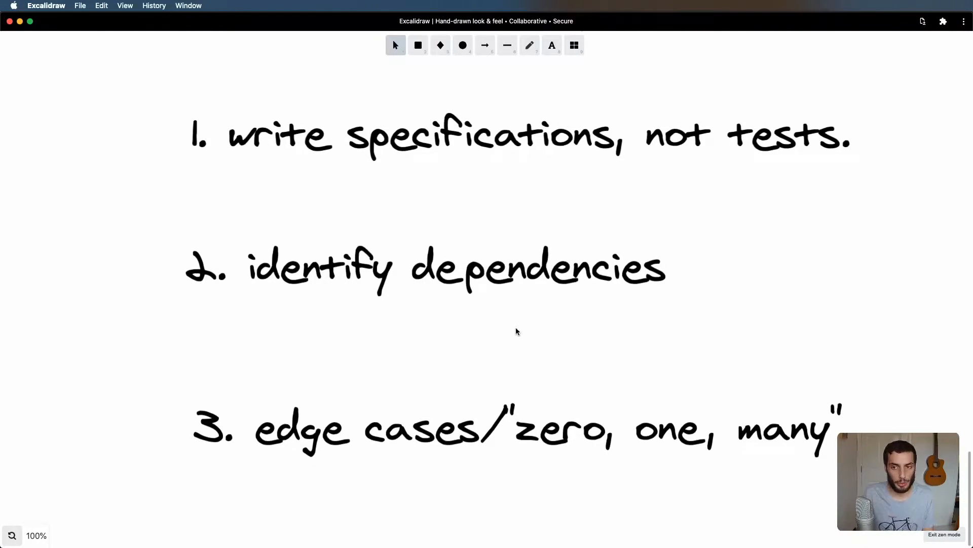
{"action": "scroll", "coordinate": [515, 327], "scroll_direction": "down", "scroll_amount": 1}
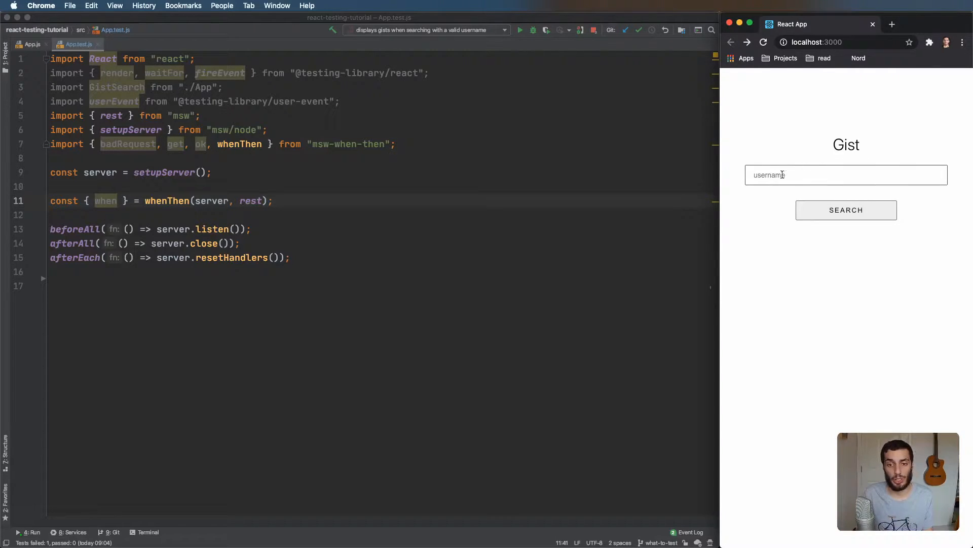
Search the Gist app for redhwannacef, open Test Gist on GitHub, and return to the editor.
{"action": "left_click", "coordinate": [820, 176]}
{"action": "type", "text": "redhwannacef"}
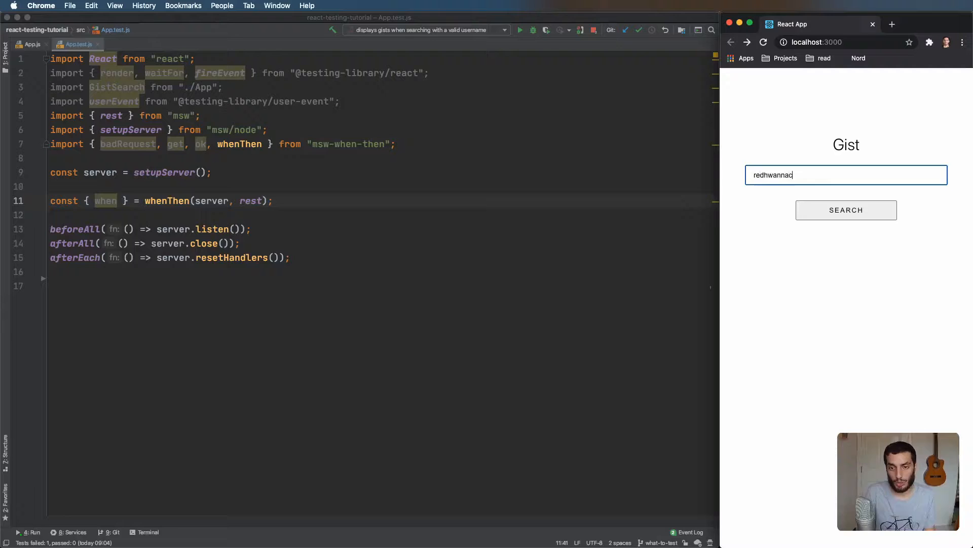
{"action": "left_click", "coordinate": [840, 214]}
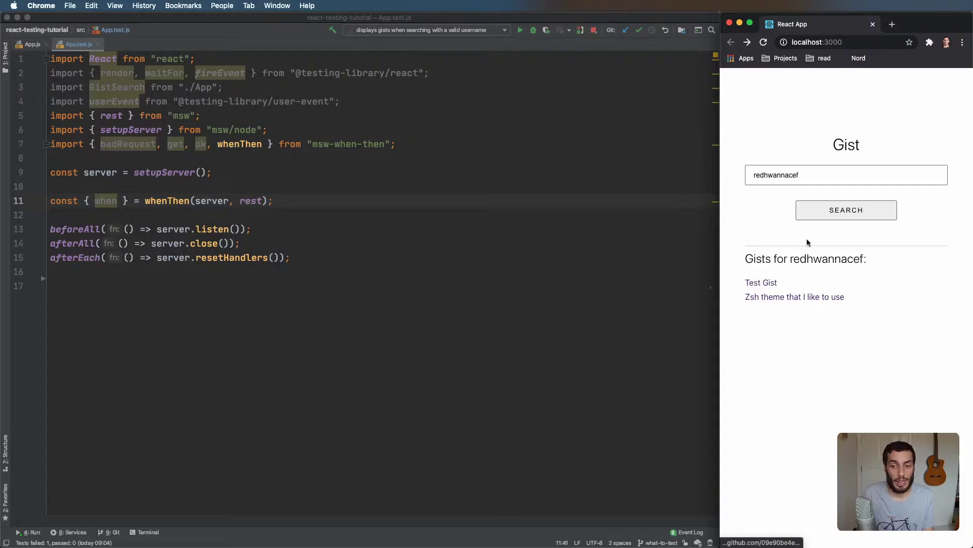
{"action": "left_click", "coordinate": [764, 283]}
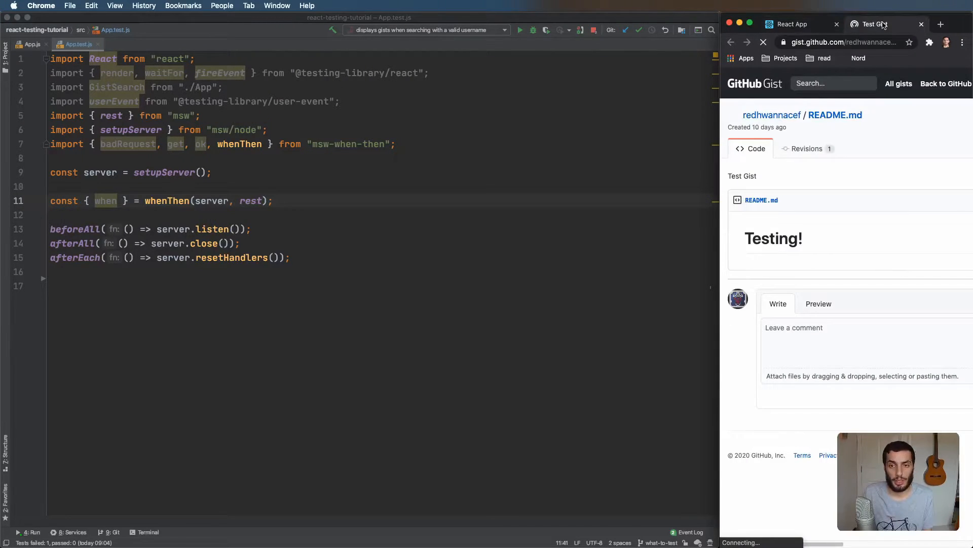
{"action": "left_click", "coordinate": [793, 24]}
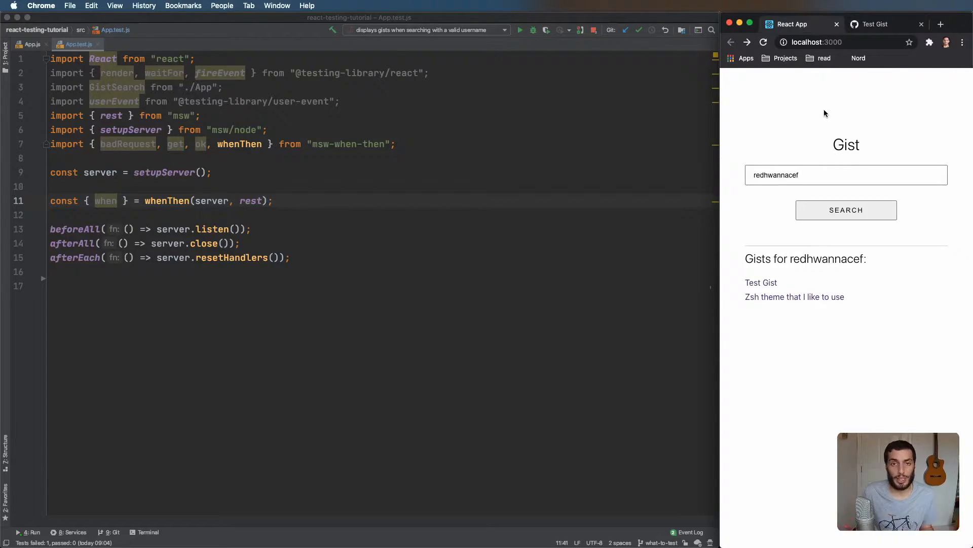
{"action": "left_click", "coordinate": [331, 343]}
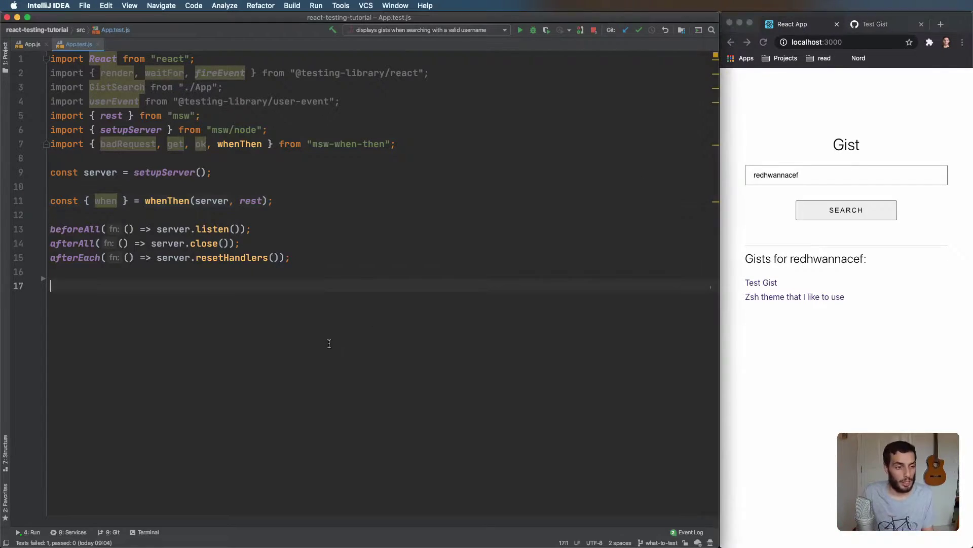
{"action": "left_click", "coordinate": [27, 44]}
{"action": "key", "text": "super+a"}
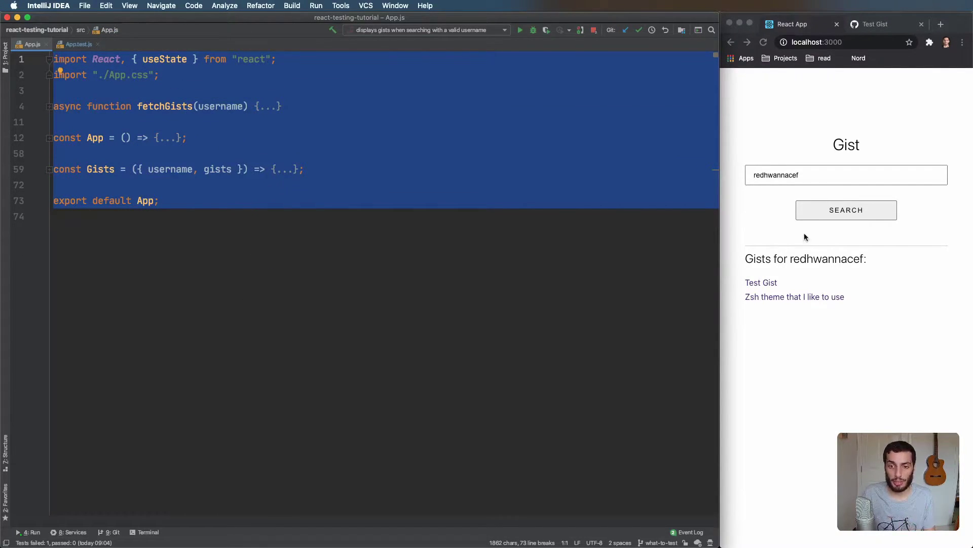
{"action": "left_click", "coordinate": [457, 213]}
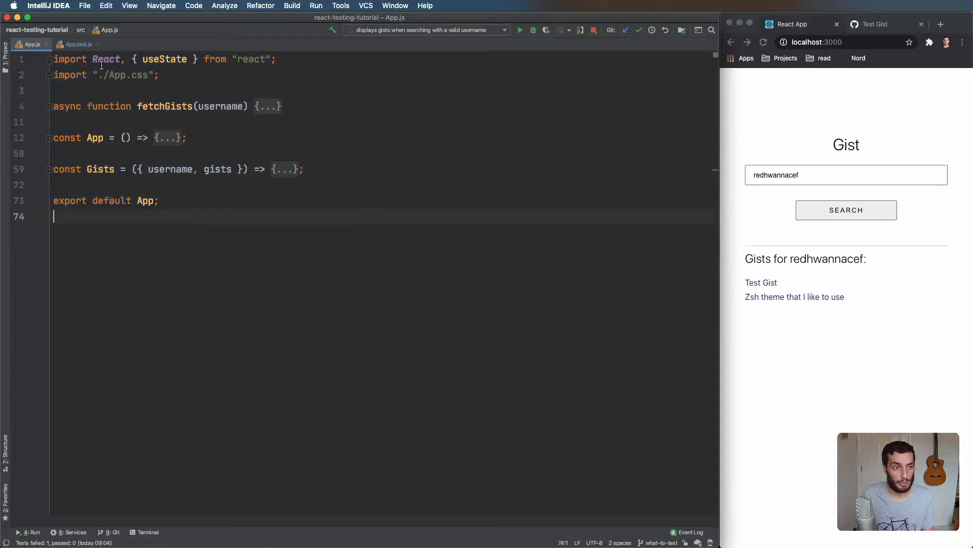
{"action": "left_click", "coordinate": [73, 44]}
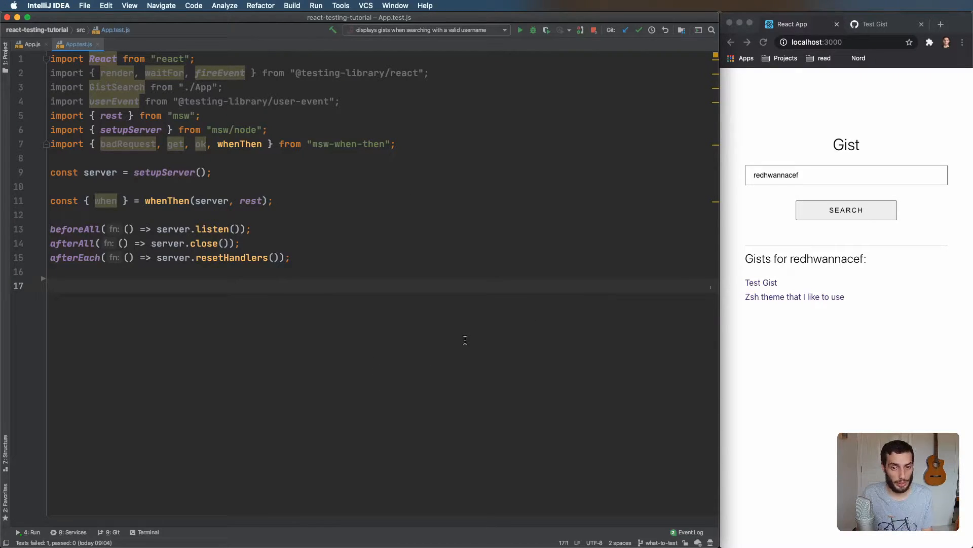
{"action": "type", "text": "//"}
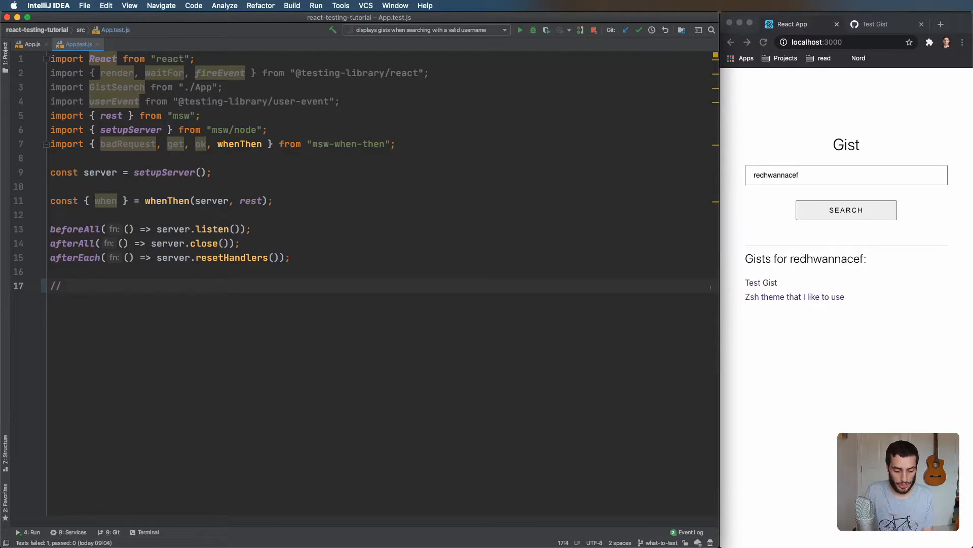
{"action": "type", "text": " spec"}
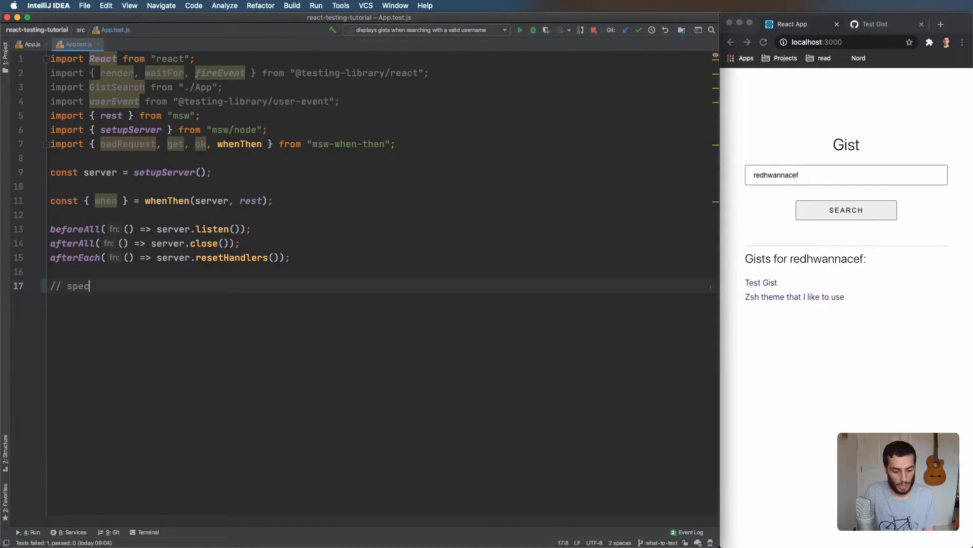
{"action": "type", "text": "ifications"}
Add // specifications, // dependencies and // edge cases/0,1 many headings, fixing the 'egde' typo.
{"action": "key", "text": "Return"}
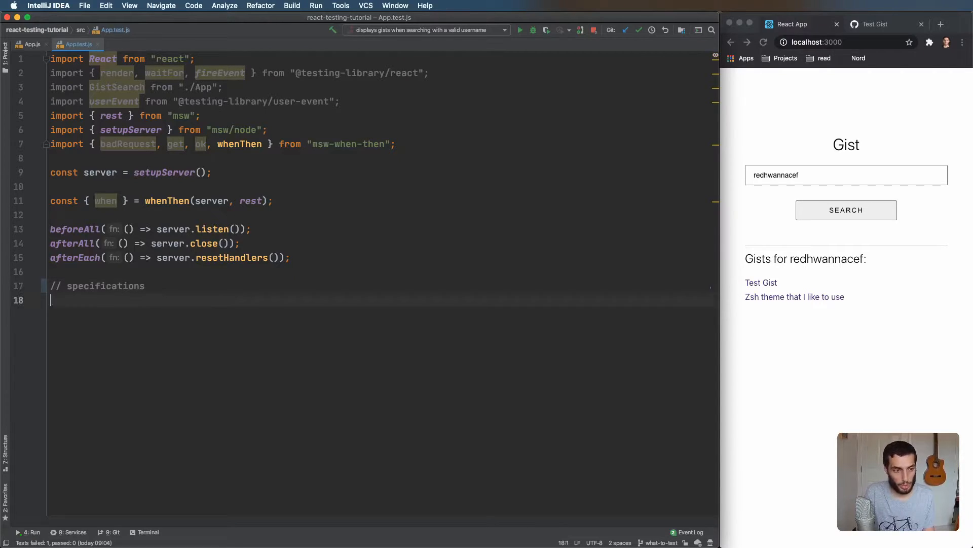
{"action": "key", "text": "Return"}
{"action": "type", "text": "// depende"}
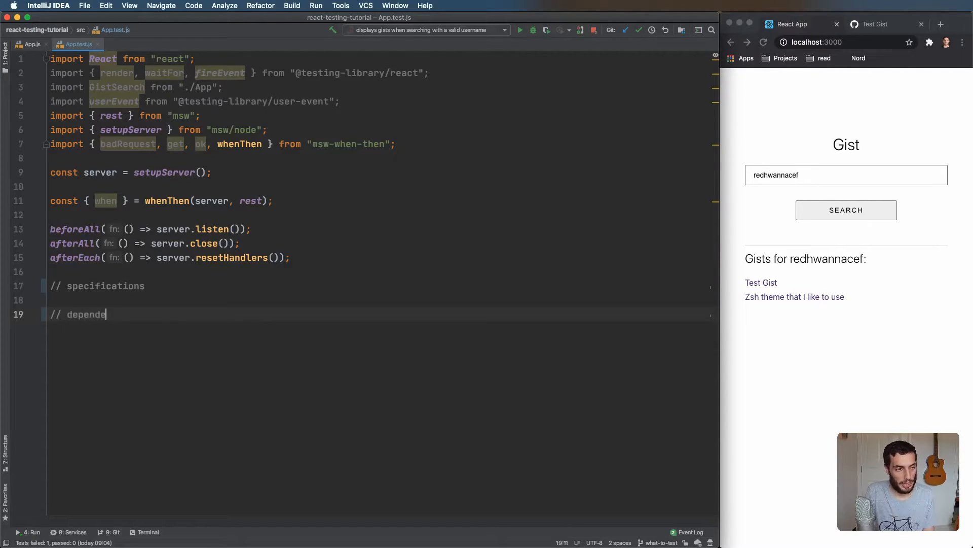
{"action": "type", "text": "ncies"}
{"action": "key", "text": "Return"}
{"action": "key", "text": "BackSpace"}
{"action": "key", "text": "BackSpace"}
{"action": "key", "text": "BackSpace"}
{"action": "type", "text": "es"}
{"action": "key", "text": "Return"}
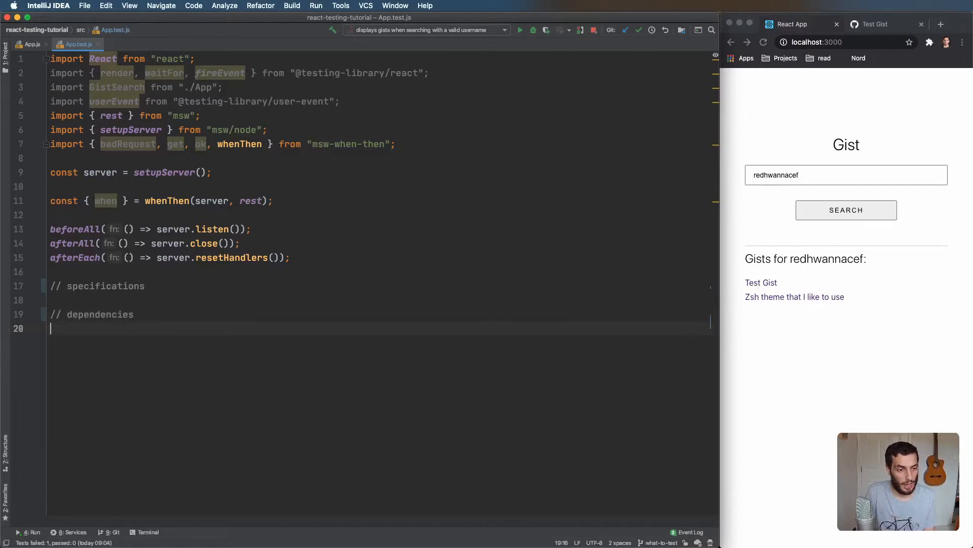
{"action": "key", "text": "Return"}
{"action": "type", "text": "// egd"}
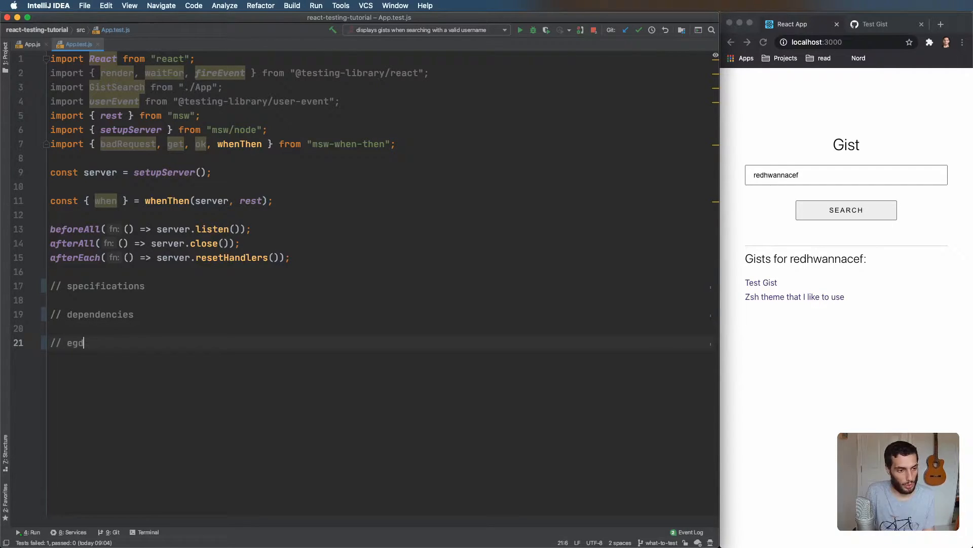
{"action": "type", "text": "e cas"}
{"action": "key", "text": "BackSpace"}
{"action": "key", "text": "BackSpace"}
{"action": "key", "text": "BackSpace"}
{"action": "type", "text": "cas"}
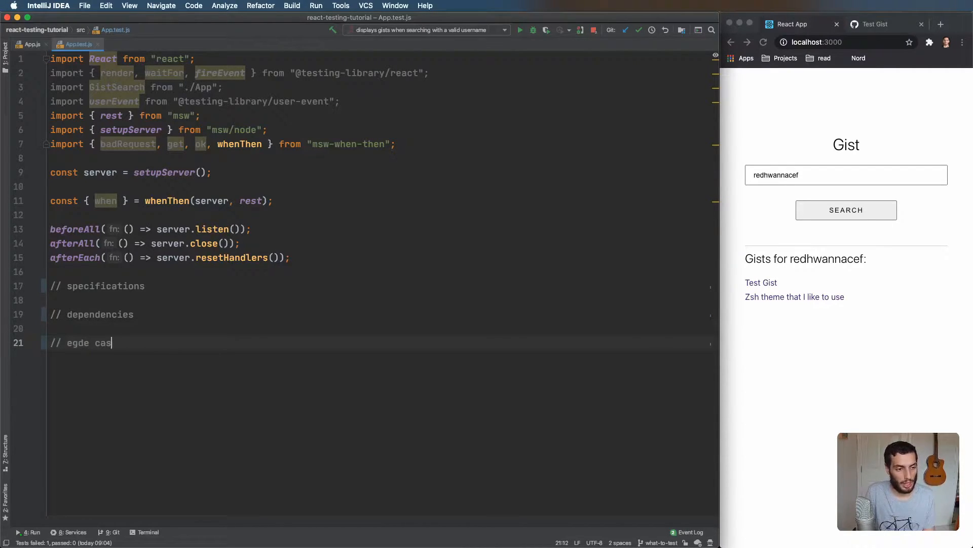
{"action": "type", "text": "es/0, "}
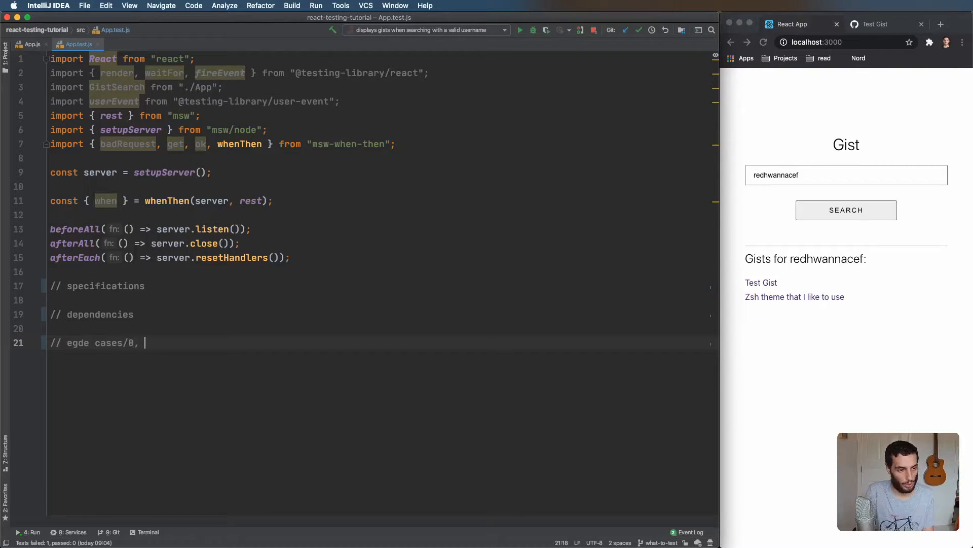
{"action": "type", "text": "1"}
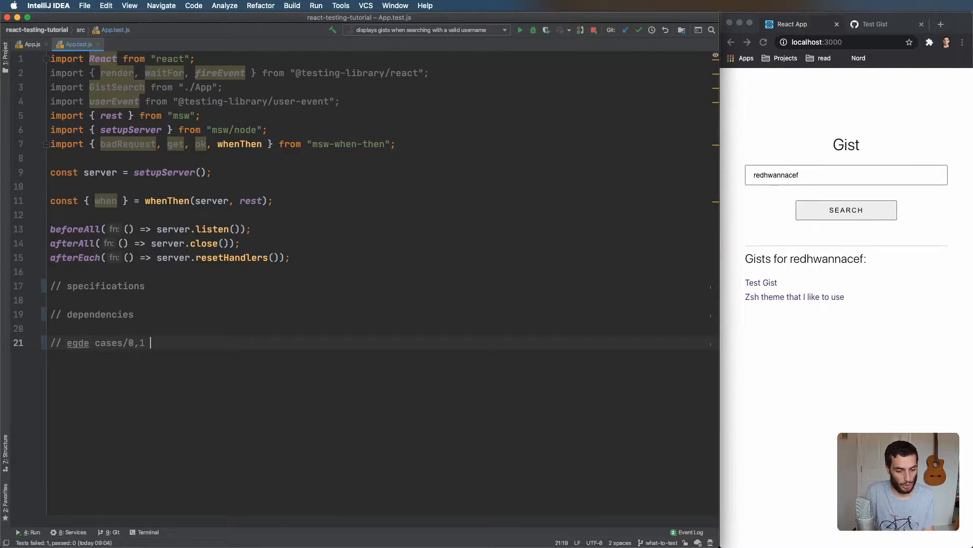
{"action": "type", "text": " many"}
{"action": "key", "text": "alt+Left"}
{"action": "key", "text": "alt+Left"}
{"action": "key", "text": "alt+Left"}
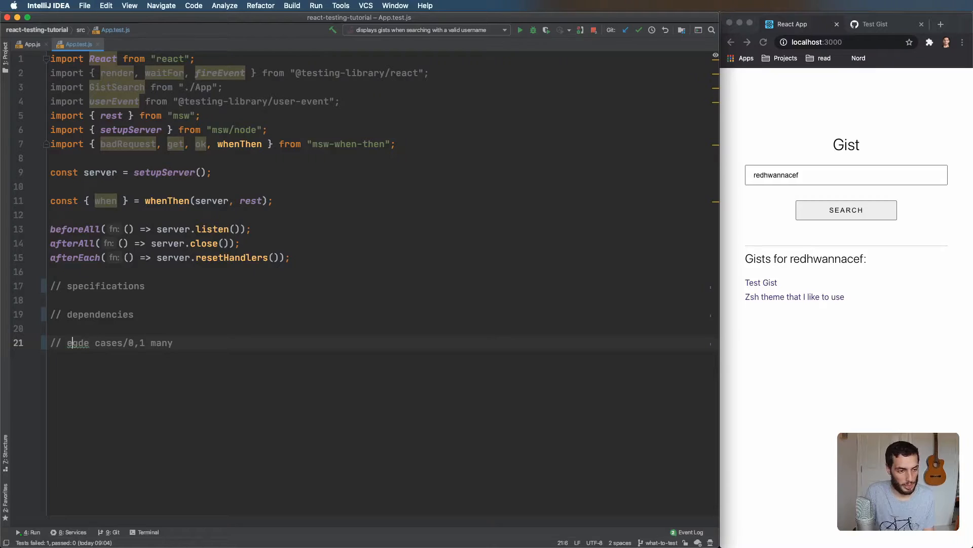
{"action": "key", "text": "BackSpace"}
{"action": "key", "text": "Right"}
{"action": "type", "text": "g"}
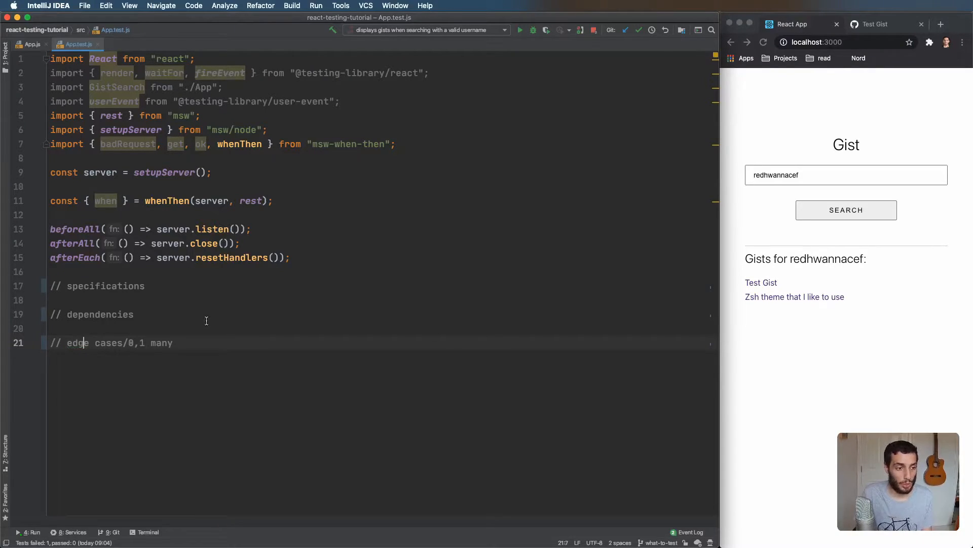
Leave blank lines under the specifications and dependencies headings and return under specifications.
{"action": "left_click", "coordinate": [190, 295]}
{"action": "key", "text": "Return"}
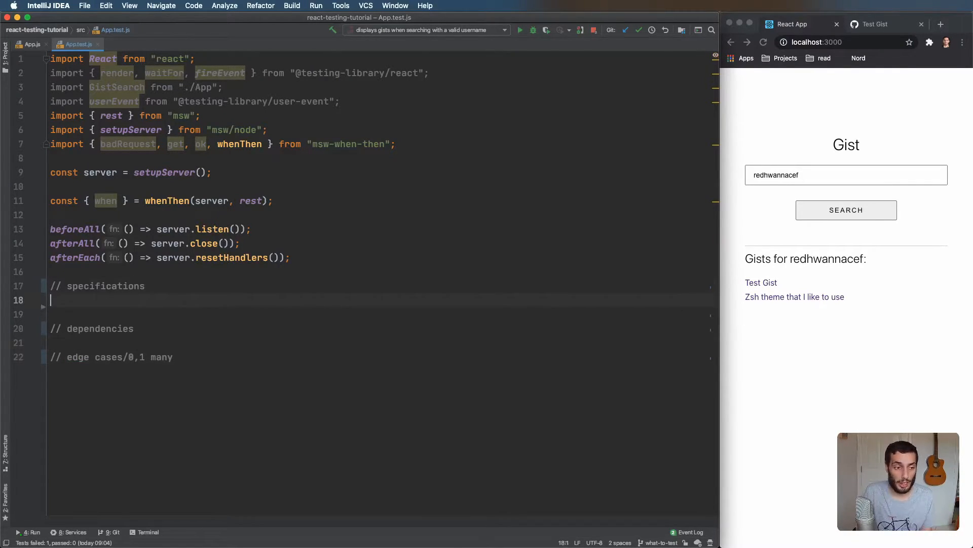
{"action": "key", "text": "Down"}
{"action": "key", "text": "Down"}
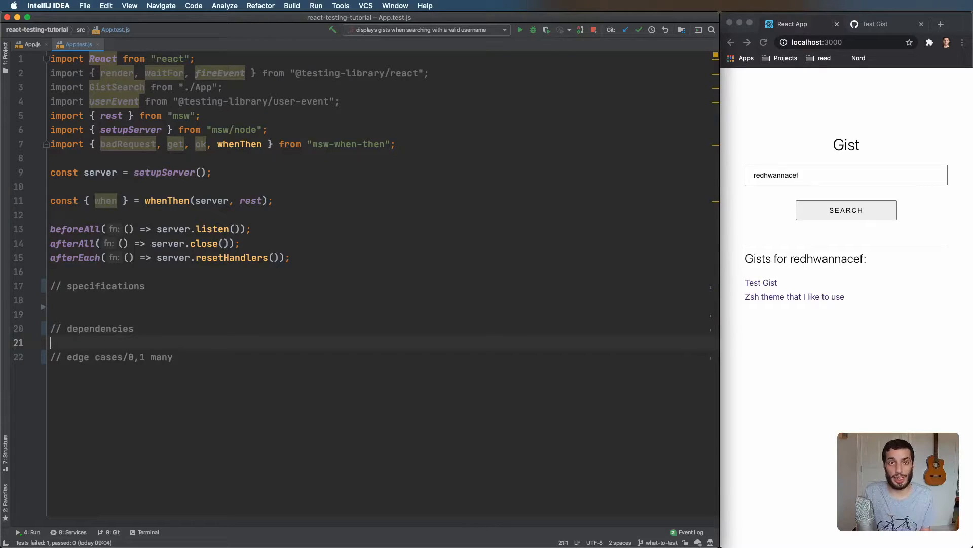
{"action": "key", "text": "Return"}
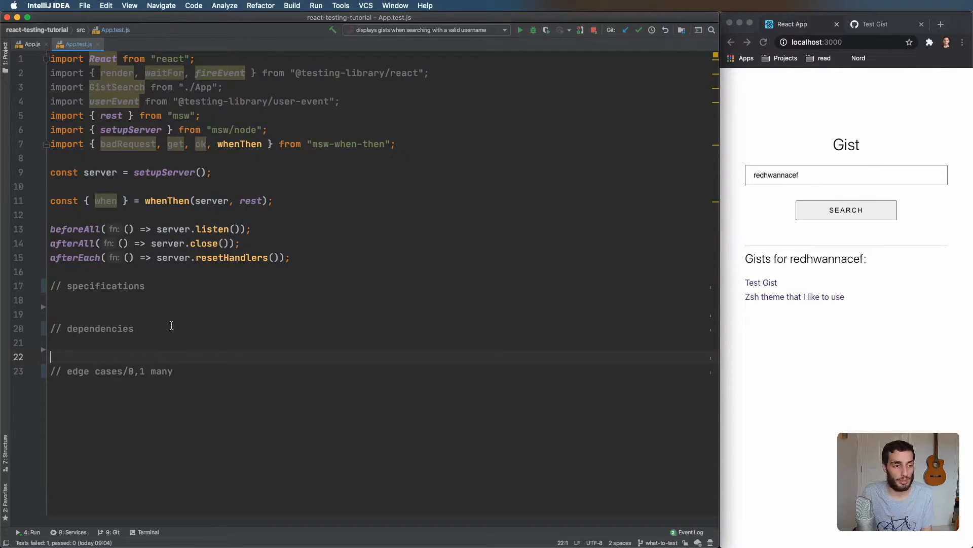
{"action": "left_click", "coordinate": [226, 297]}
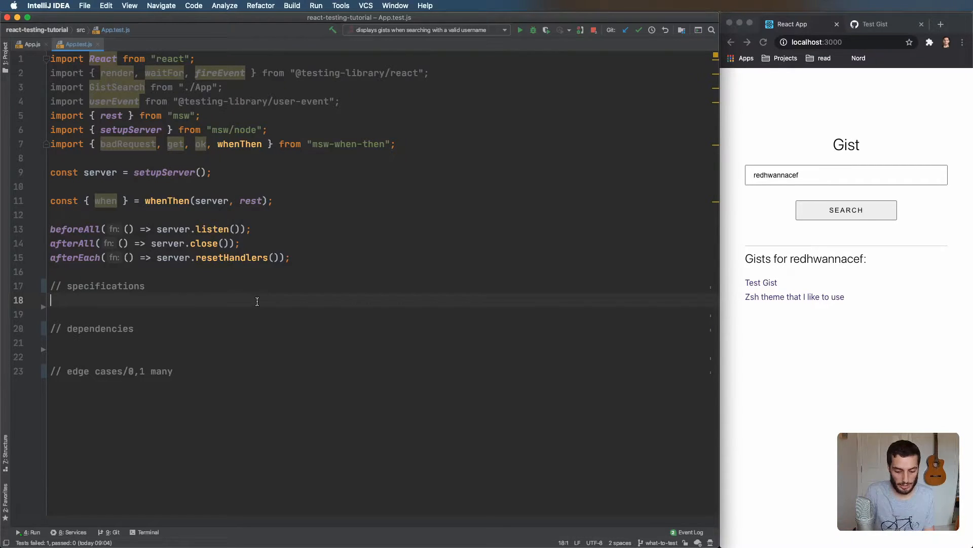
{"action": "type", "text": "displays"}
Write '// displays gist descriptions when searching with a valid username', correcting 'searchin'.
{"action": "key", "text": "Escape"}
{"action": "key", "text": "Home"}
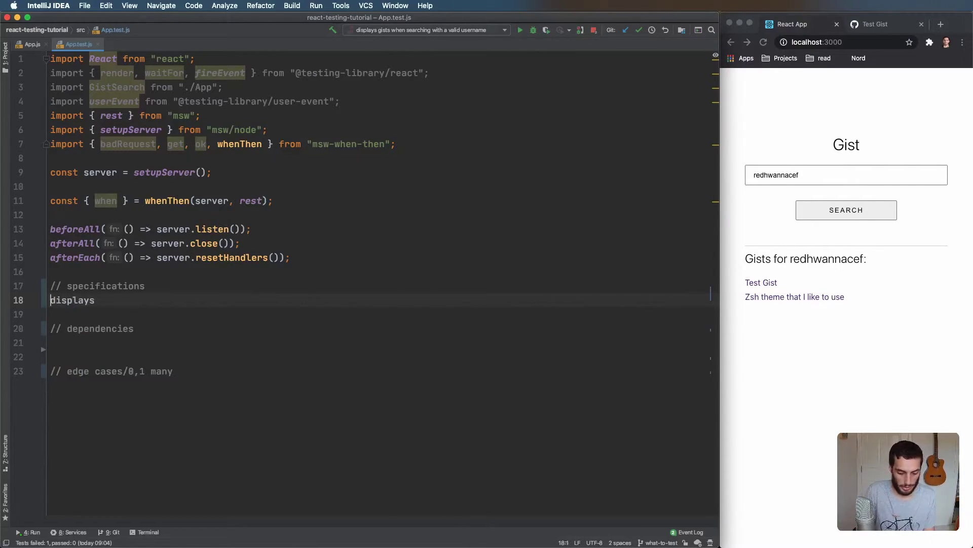
{"action": "type", "text": "//"}
{"action": "key", "text": "End"}
{"action": "type", "text": "gist desc"}
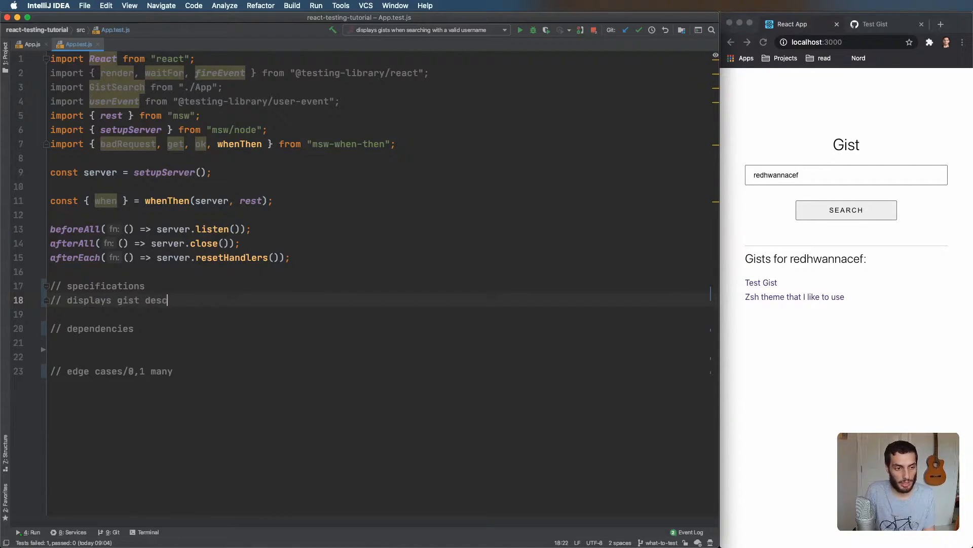
{"action": "type", "text": "riptions when s"}
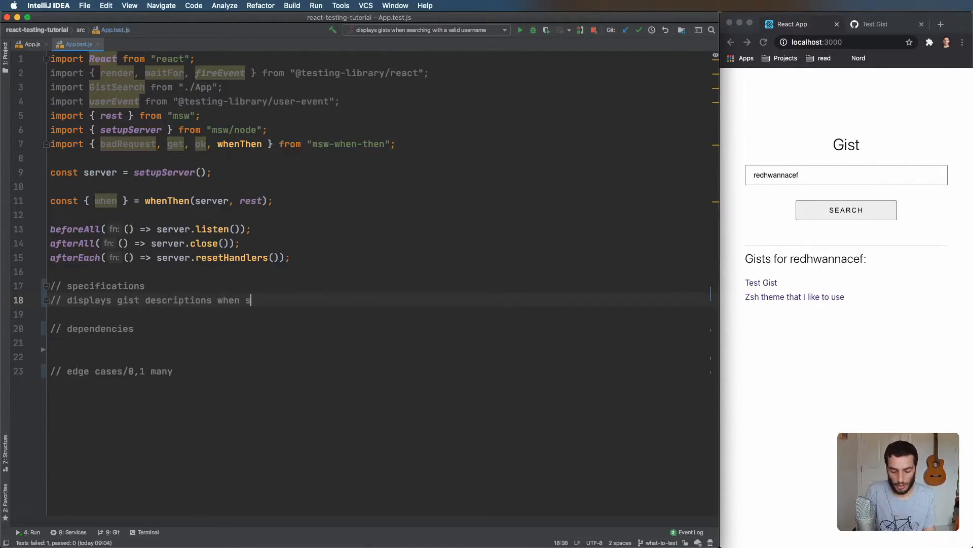
{"action": "type", "text": "earchin with a"}
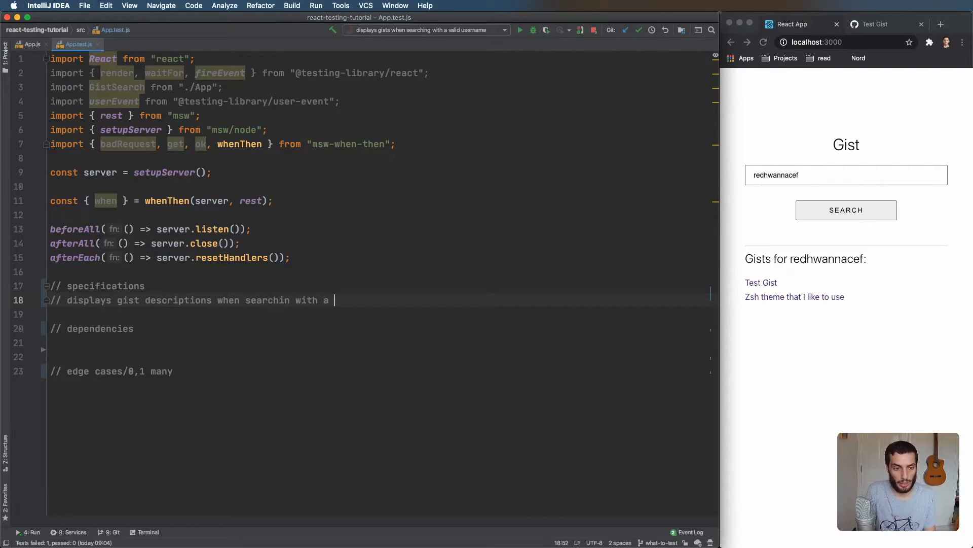
{"action": "type", "text": " username"}
{"action": "key", "text": "alt+Left"}
{"action": "type", "text": "valid"}
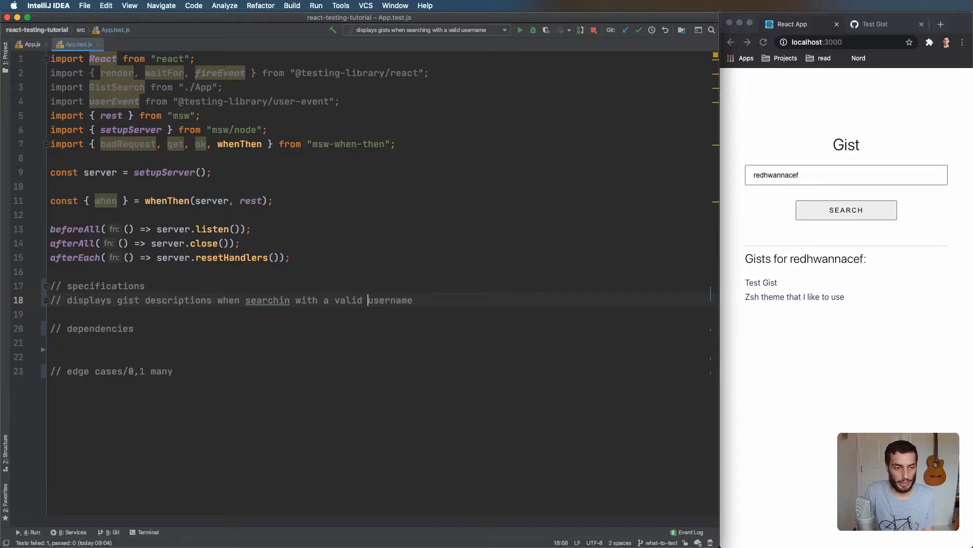
{"action": "key", "text": "alt+Left"}
{"action": "key", "text": "alt+Left"}
{"action": "key", "text": "alt+Left"}
{"action": "type", "text": "g"}
{"action": "key", "text": "End"}
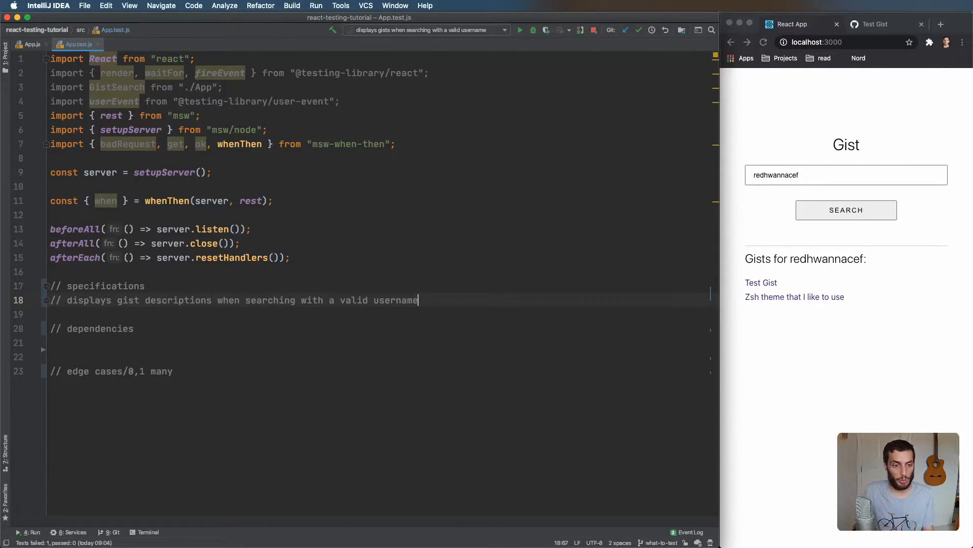
{"action": "left_click_drag", "start_coordinate": [499, 300], "coordinate": [45, 288]}
{"action": "left_click", "coordinate": [229, 300]}
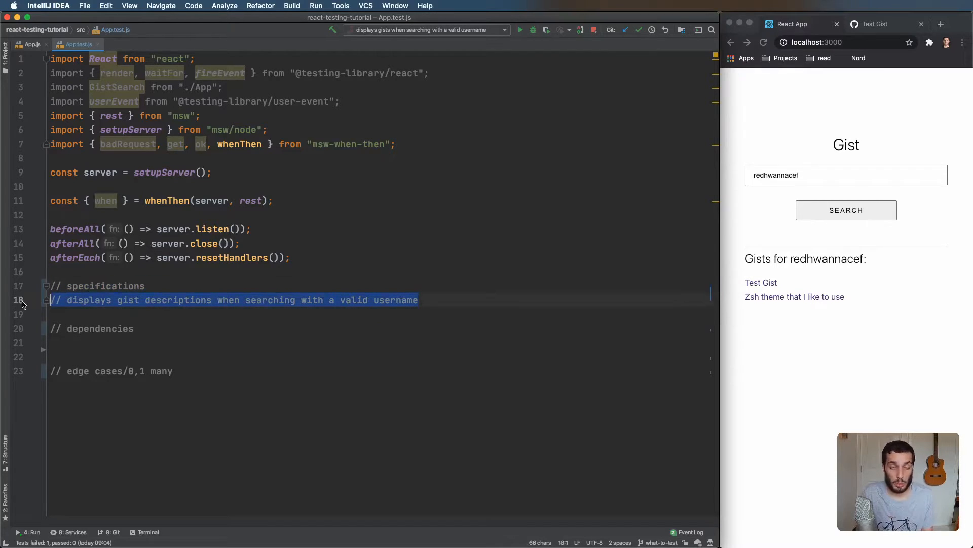
Add '// displayed gists should link to github' below it and move under the dependencies heading.
{"action": "left_click", "coordinate": [447, 300]}
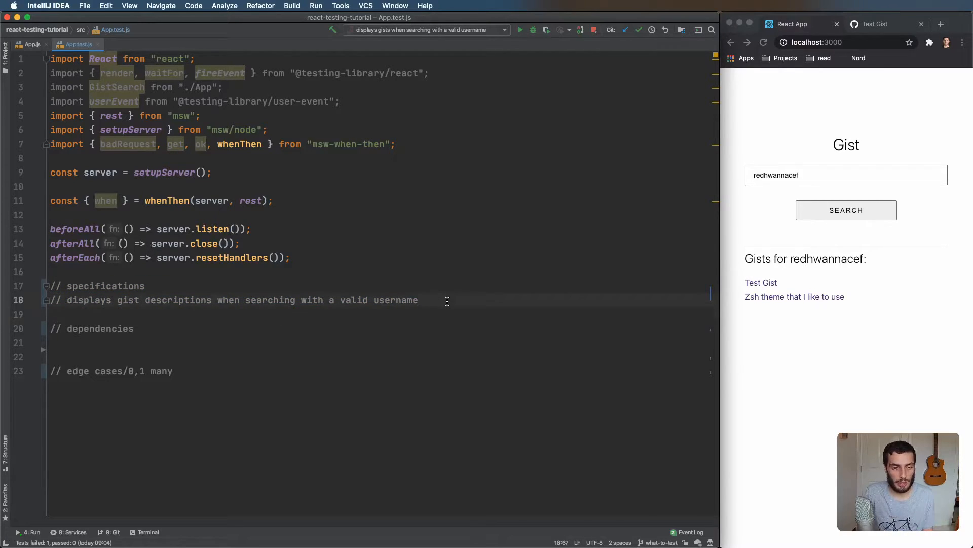
{"action": "key", "text": "Return"}
{"action": "type", "text": "// "}
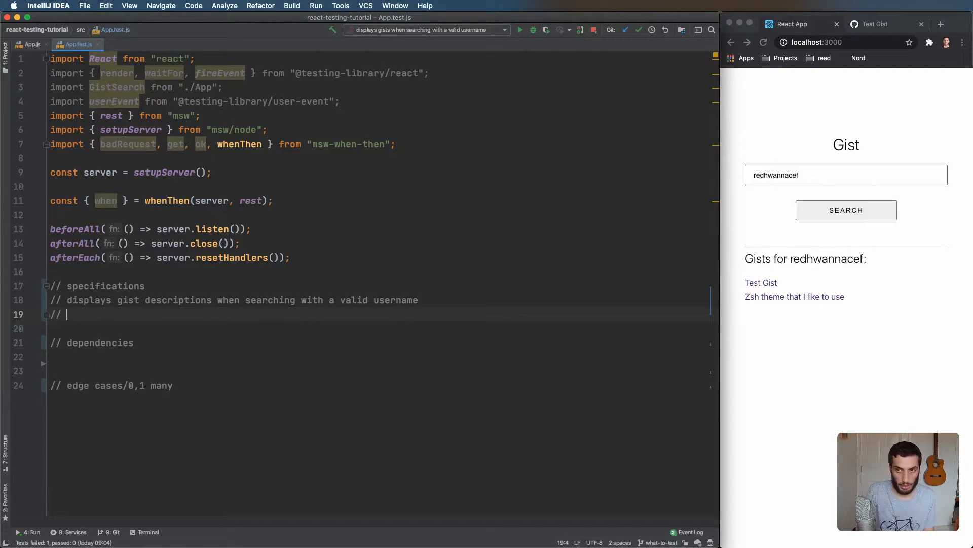
{"action": "type", "text": "displaye"}
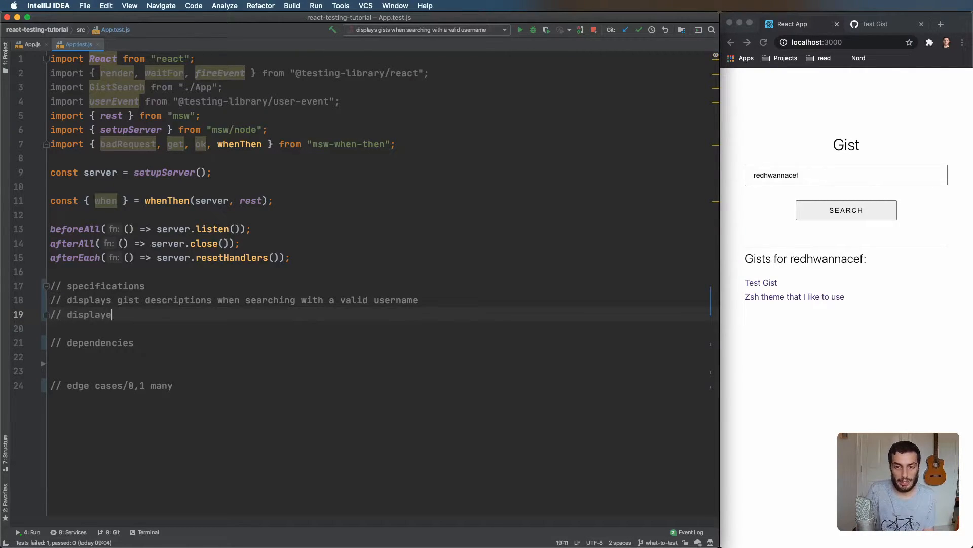
{"action": "type", "text": "d gists should link to githu"}
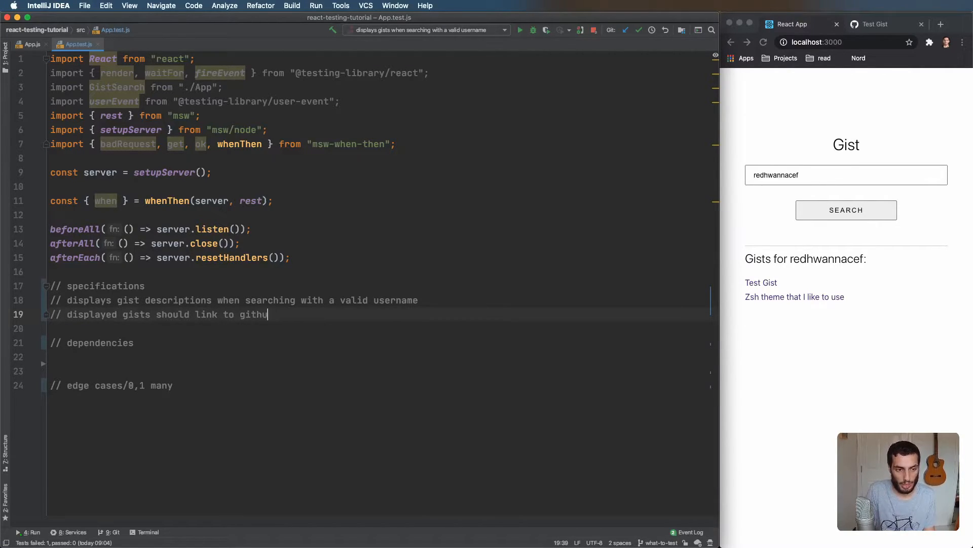
{"action": "type", "text": "b"}
{"action": "left_click_drag", "start_coordinate": [274, 314], "coordinate": [8, 300]}
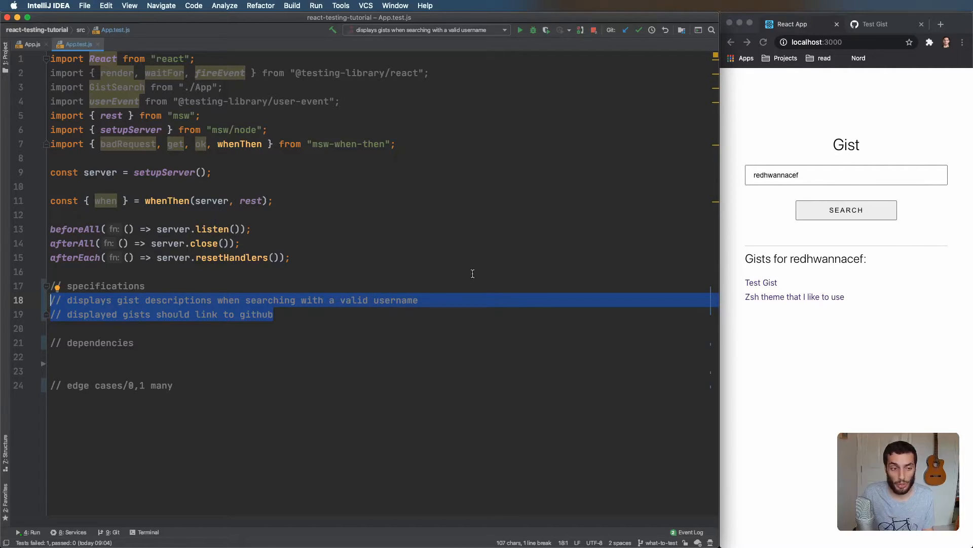
{"action": "left_click_drag", "start_coordinate": [277, 314], "coordinate": [46, 300]}
{"action": "left_click", "coordinate": [210, 340]}
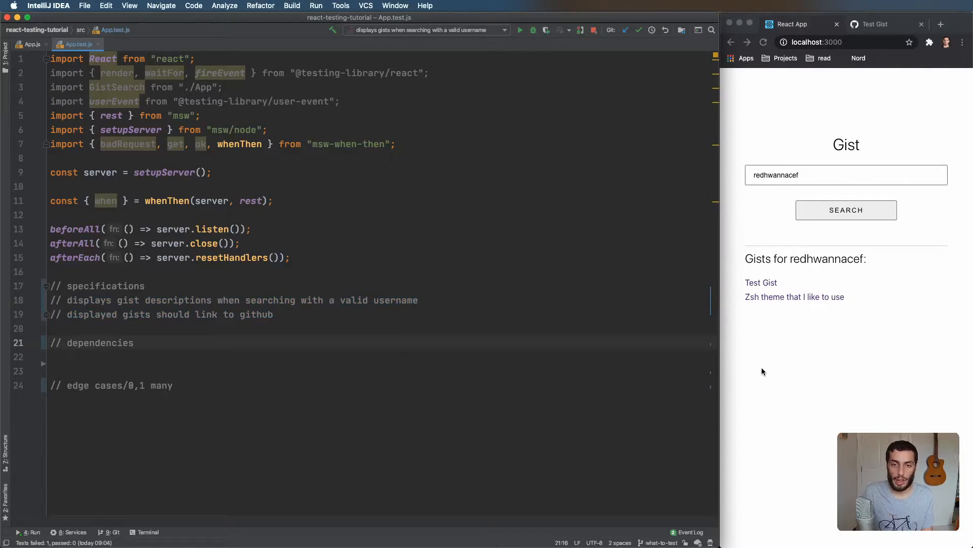
Start dependency lines, clear the username from the Gist app search field, and reformat the comments.
{"action": "key", "text": "Return"}
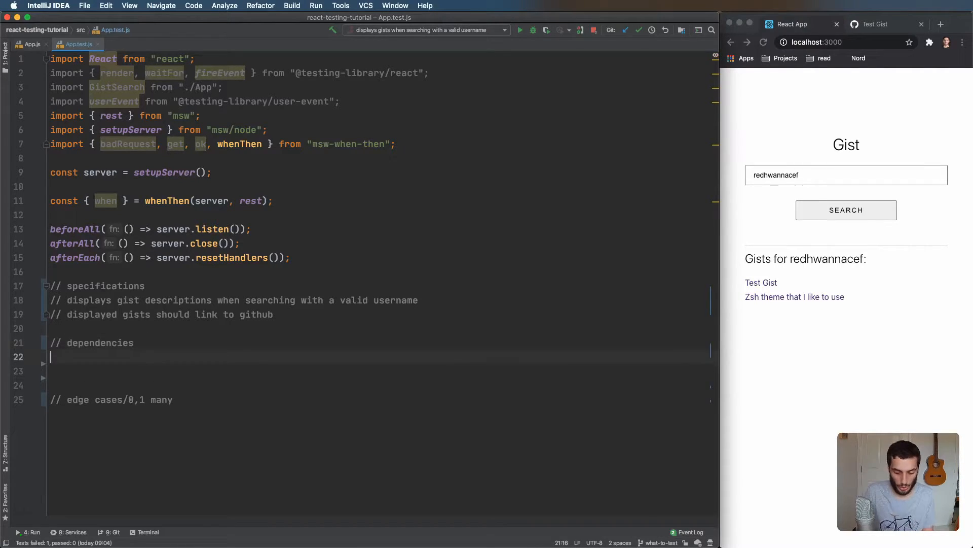
{"action": "type", "text": "//api"}
{"action": "key", "text": "Return"}
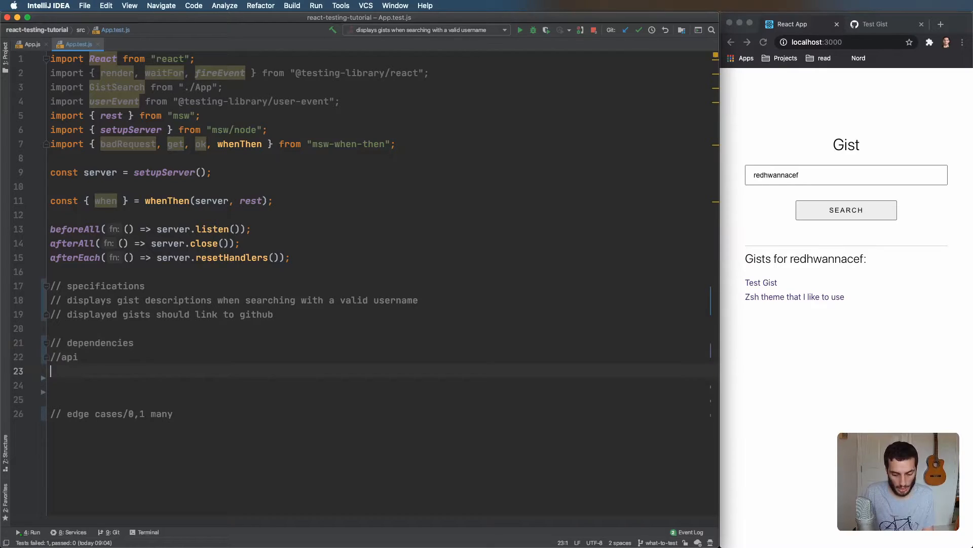
{"action": "type", "text": "//"}
{"action": "left_click", "coordinate": [822, 173]}
{"action": "double_click", "coordinate": [829, 175]}
{"action": "key", "text": "BackSpace"}
{"action": "type", "text": "seved"}
{"action": "key", "text": "BackSpace"}
{"action": "key", "text": "BackSpace"}
{"action": "key", "text": "BackSpace"}
{"action": "left_click", "coordinate": [72, 372]}
{"action": "type", "text": "user"}
{"action": "key", "text": "Up"}
{"action": "key", "text": "alt+ctrl+l"}
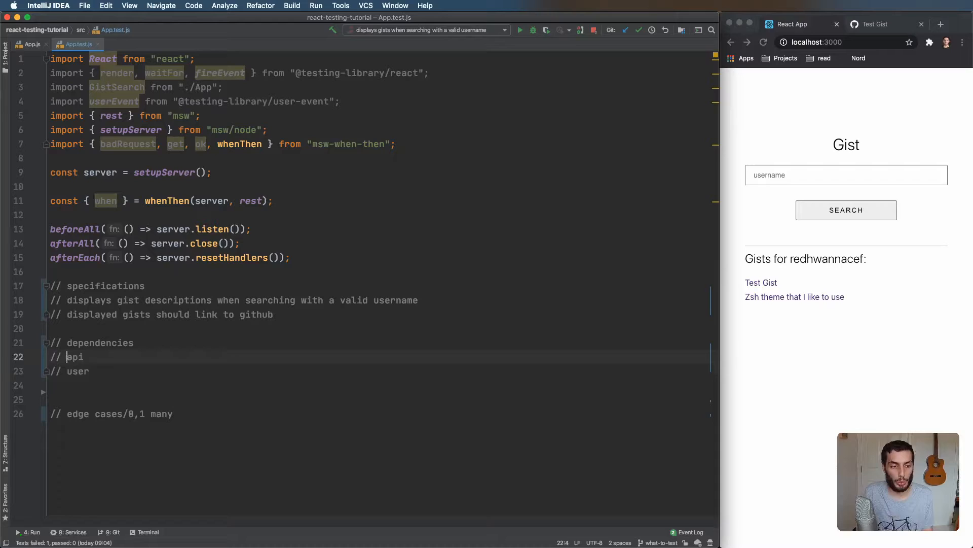
Reword the timeout/down/400 note into '// error is shown for any api issue'.
{"action": "double_click", "coordinate": [74, 357]}
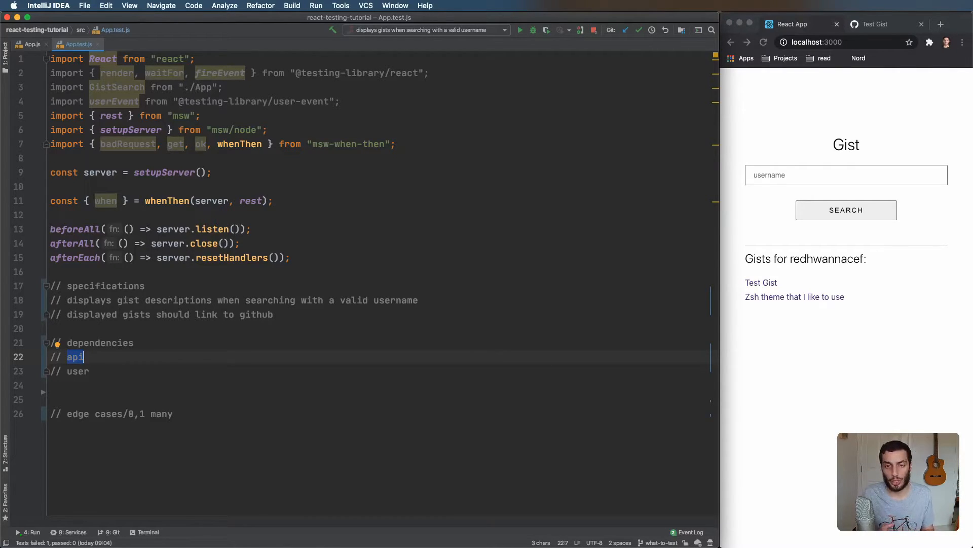
{"action": "type", "text": "timeout/"}
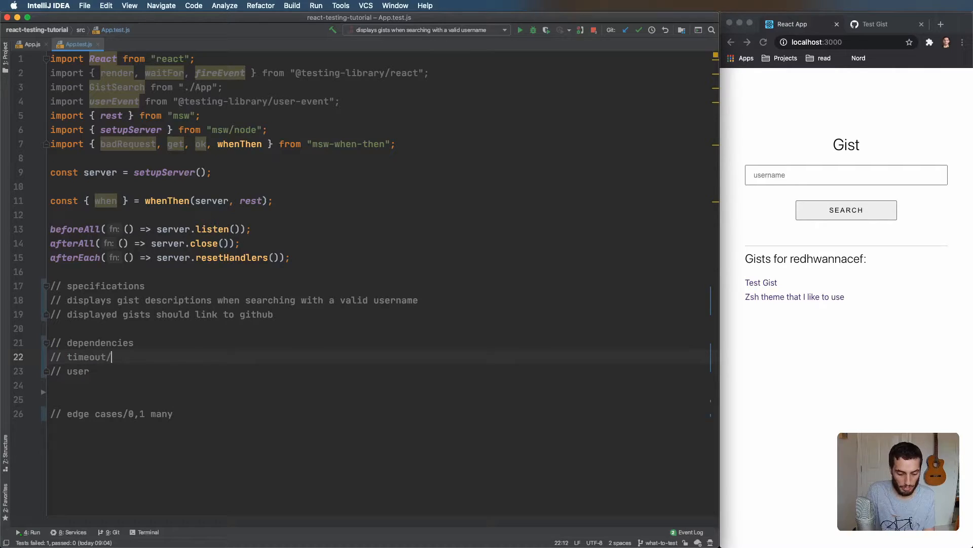
{"action": "type", "text": "down/400"}
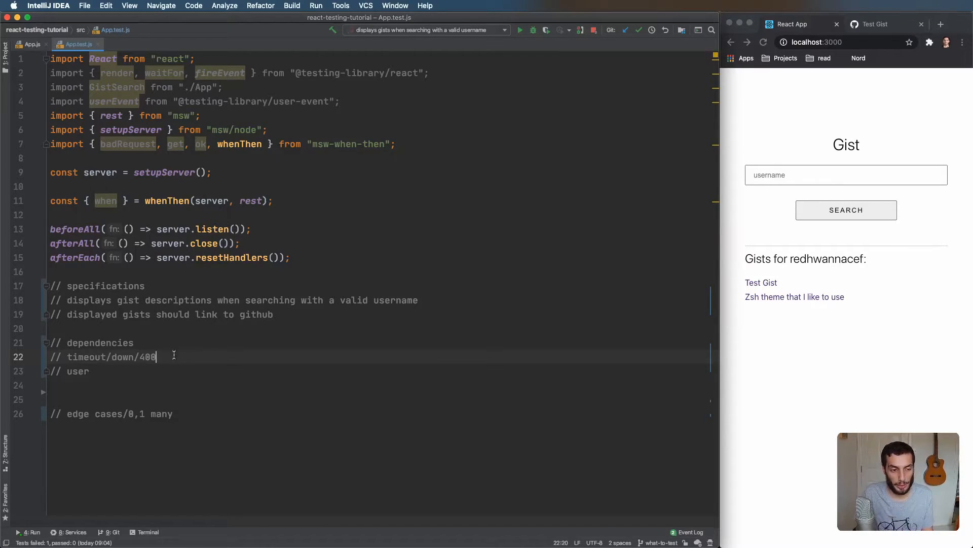
{"action": "left_click_drag", "start_coordinate": [157, 357], "coordinate": [68, 356]}
{"action": "double_click", "coordinate": [86, 357]}
{"action": "double_click", "coordinate": [122, 356]}
{"action": "left_click_drag", "start_coordinate": [157, 357], "coordinate": [70, 356]}
{"action": "left_click", "coordinate": [138, 357]}
{"action": "left_click_drag", "start_coordinate": [67, 357], "coordinate": [175, 355]}
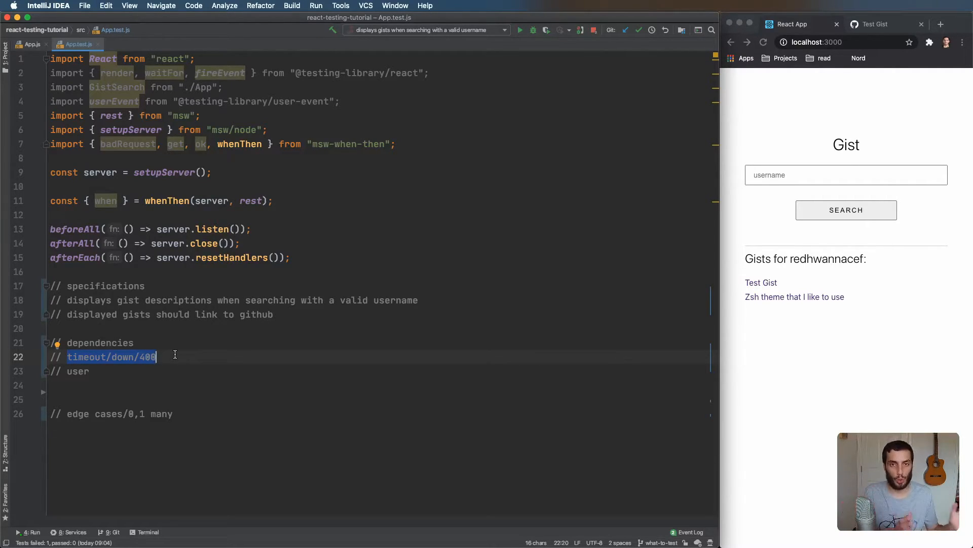
{"action": "type", "text": "error is sh"}
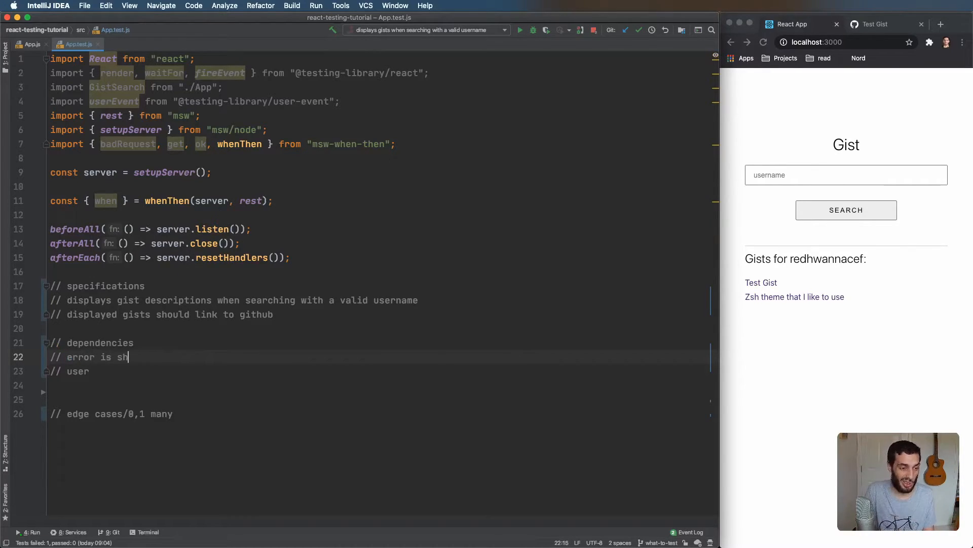
{"action": "type", "text": "own"}
{"action": "type", "text": " in"}
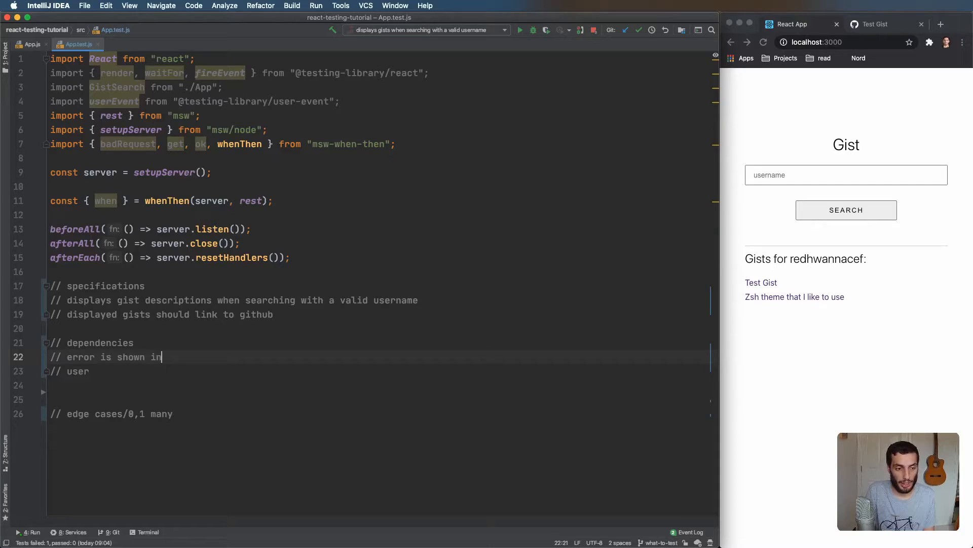
{"action": "key", "text": "BackSpace"}
{"action": "type", "text": "f api"}
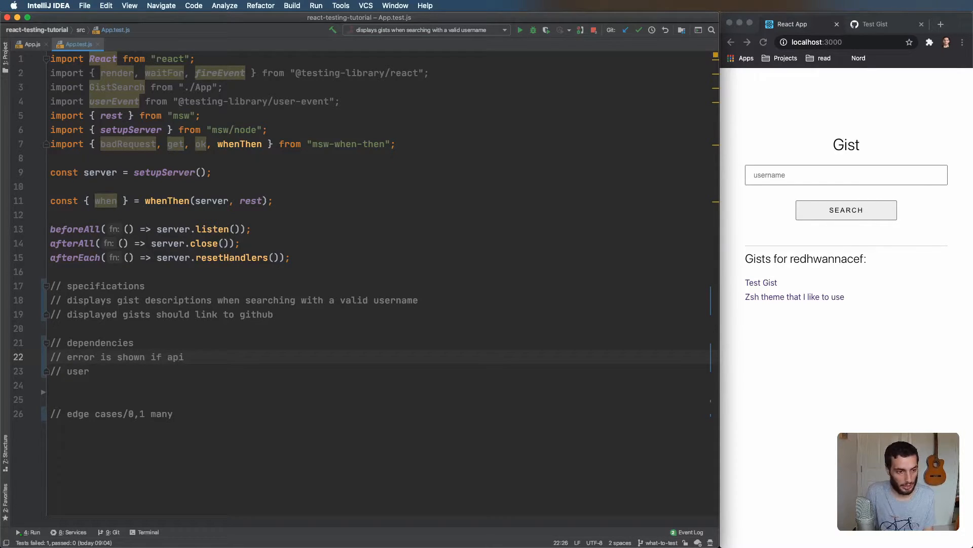
{"action": "key", "text": "BackSpace"}
{"action": "key", "text": "BackSpace"}
{"action": "key", "text": "BackSpace"}
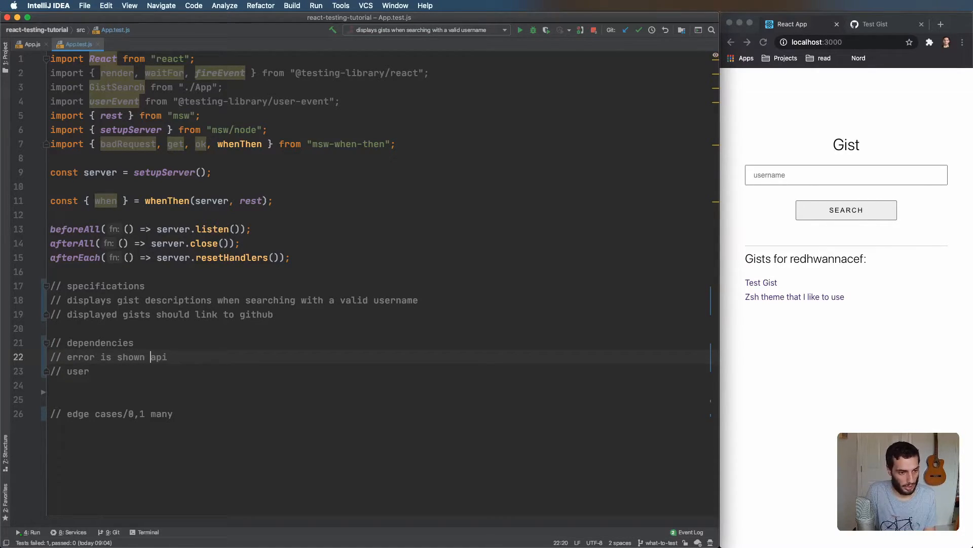
{"action": "type", "text": "for any api is"}
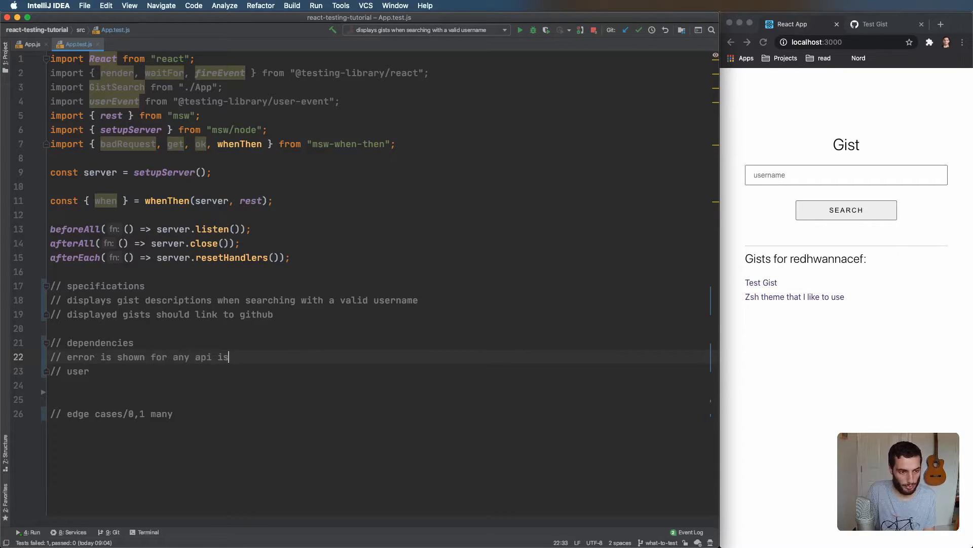
{"action": "type", "text": "sue"}
{"action": "key", "text": "shift+Home"}
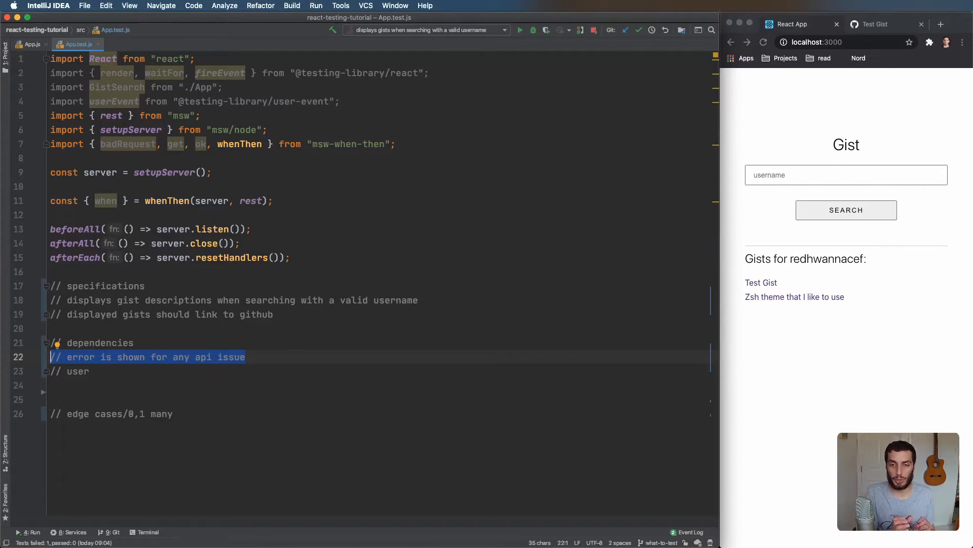
Review the error comment line and select the '// user' entry on line 23.
{"action": "left_click", "coordinate": [247, 356]}
{"action": "key", "text": "shift+Up"}
{"action": "key", "text": "shift+Down"}
{"action": "key", "text": "super+shift+Left"}
{"action": "left_click_drag", "start_coordinate": [152, 372], "coordinate": [67, 372]}
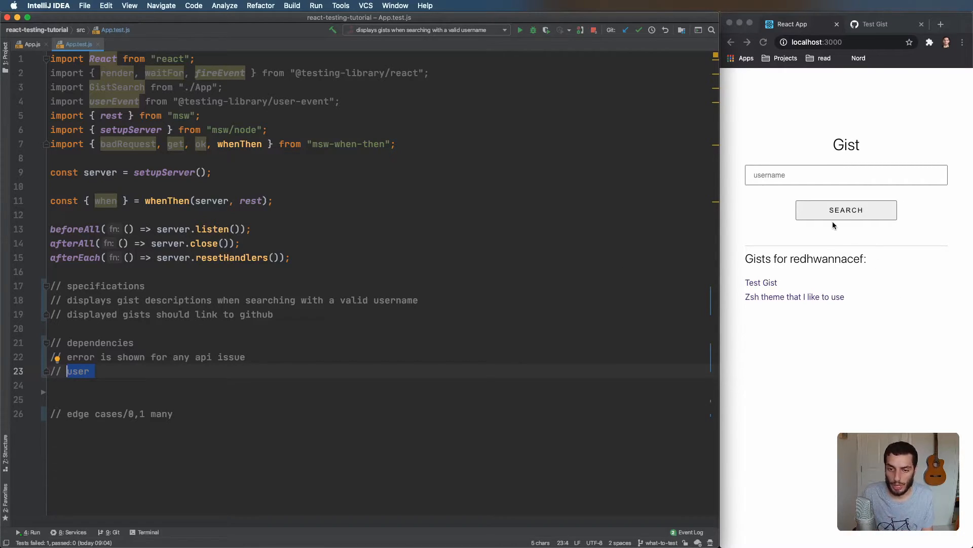
Check the Gist app's empty-search 'A search term is needed' message and return to the user comment.
{"action": "triple_click", "coordinate": [832, 259]}
{"action": "left_click", "coordinate": [786, 175]}
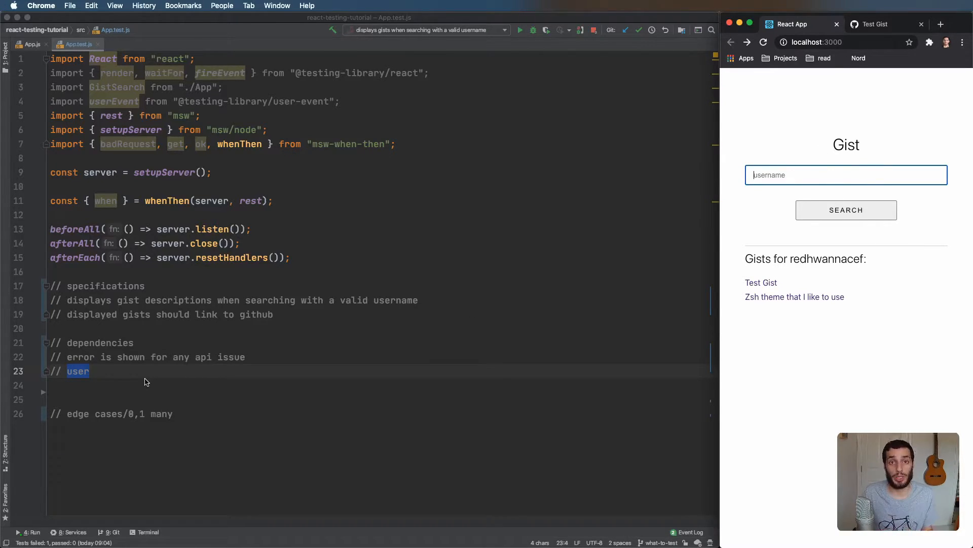
{"action": "left_click", "coordinate": [109, 373]}
{"action": "left_click", "coordinate": [809, 175]}
{"action": "left_click_drag", "start_coordinate": [746, 198], "coordinate": [862, 203]}
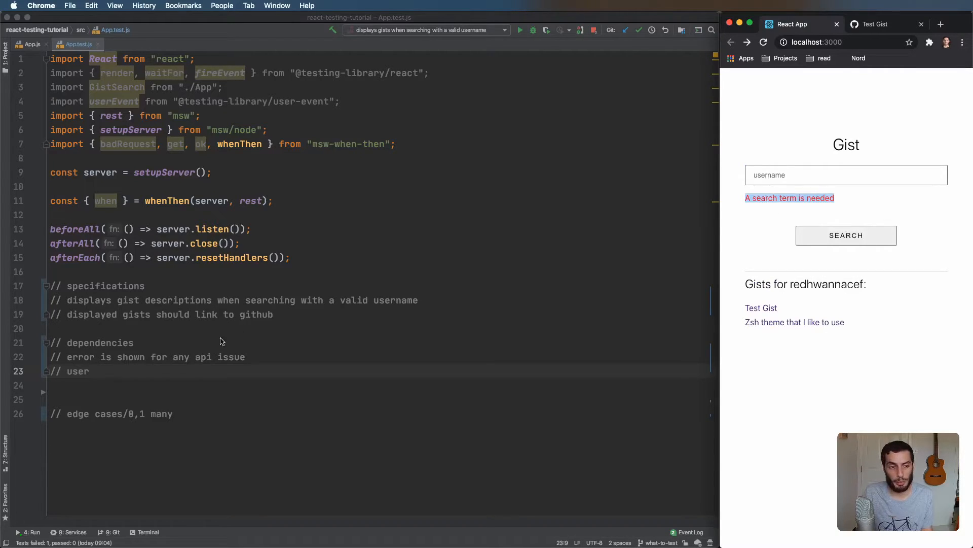
{"action": "left_click", "coordinate": [188, 368]}
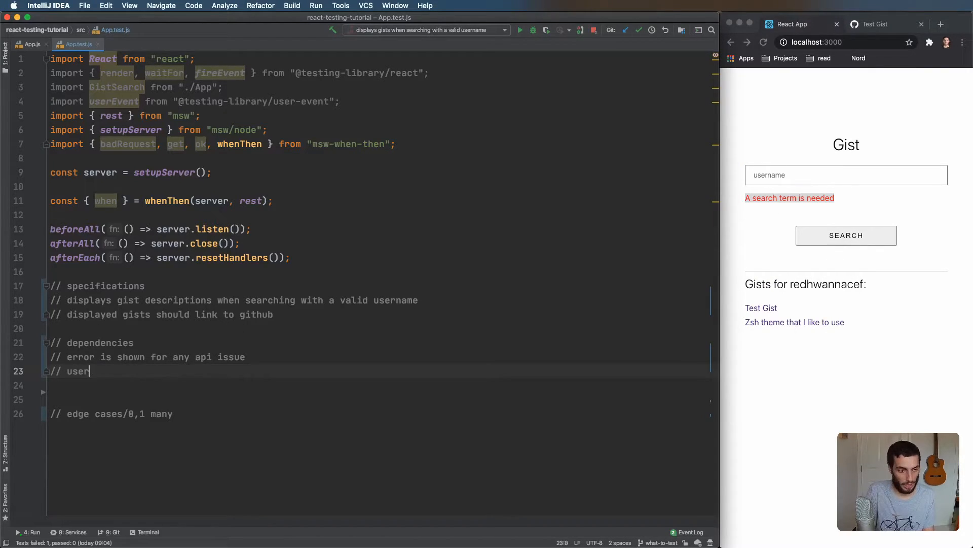
{"action": "type", "text": "name is required (cannot ee empty"}
Make the comment read '// username is required', dropping the (cannot be empty) note and extra blank line.
{"action": "key", "text": "alt+shift+Left"}
{"action": "key", "text": "alt+shift+Left"}
{"action": "key", "text": "alt+shift+Left"}
{"action": "key", "text": "BackSpace"}
{"action": "key", "text": "BackSpace"}
{"action": "key", "text": "Down"}
{"action": "key", "text": "super+BackSpace"}
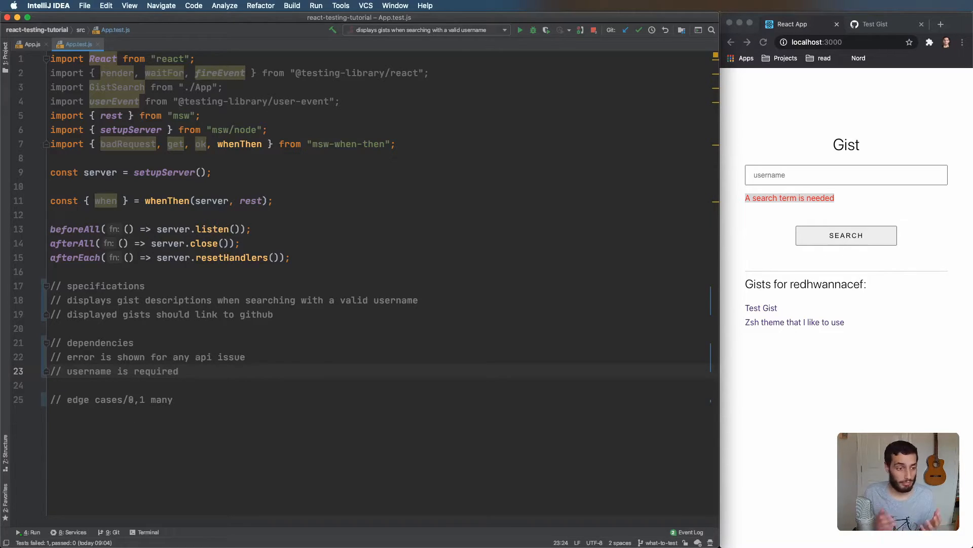
{"action": "key", "text": "Down"}
{"action": "key", "text": "Down"}
{"action": "key", "text": "Return"}
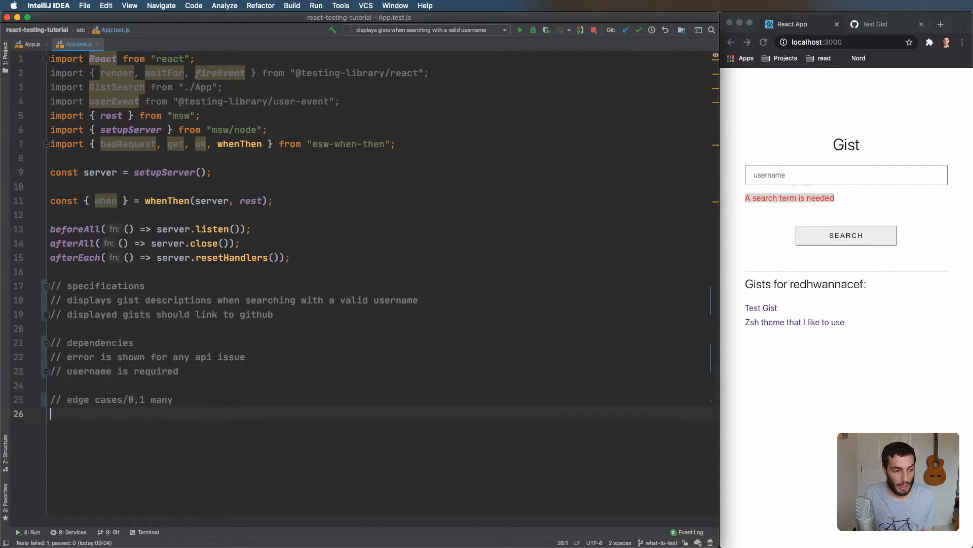
Add '// shows message if user has no gists' under edge cases and review the outlined comments.
{"action": "key", "text": "Return"}
{"action": "key", "text": "BackSpace"}
{"action": "type", "text": "// "}
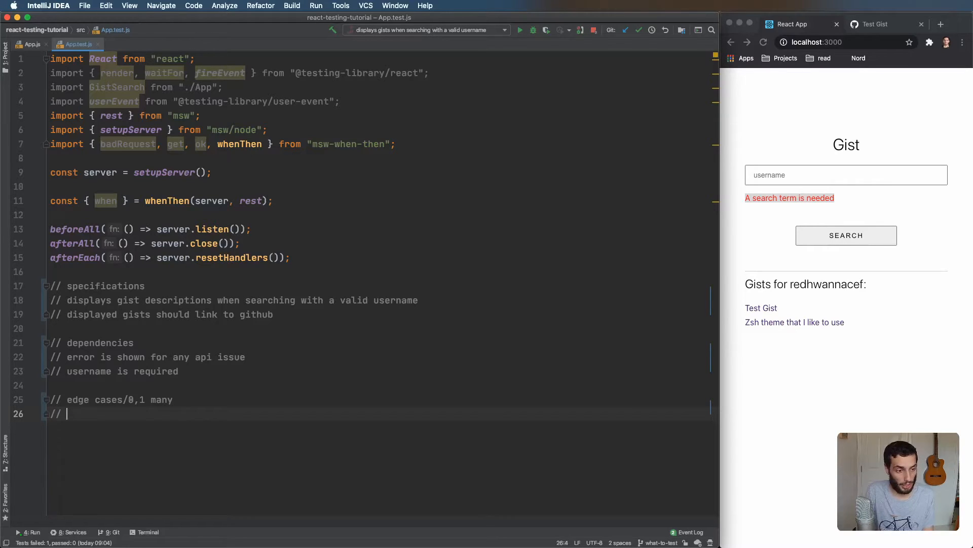
{"action": "type", "text": "shows"}
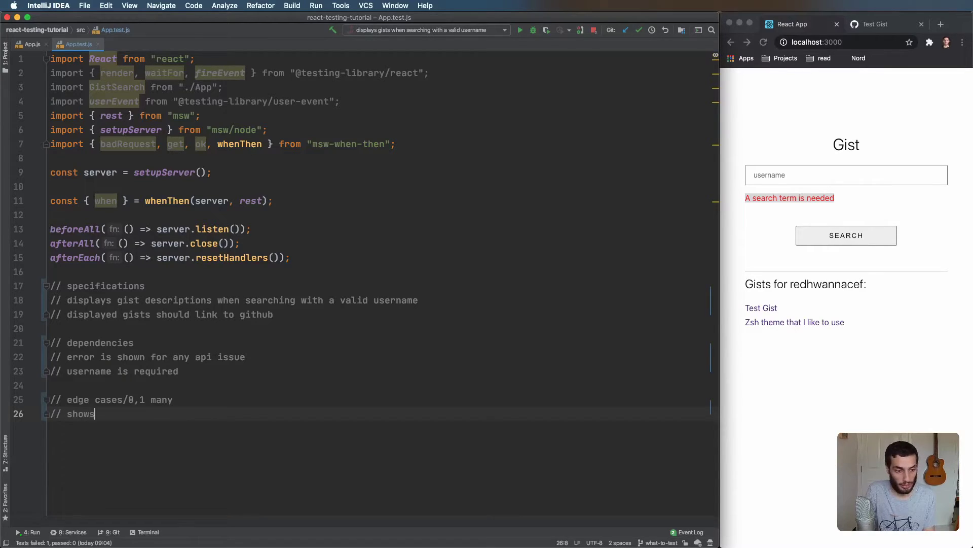
{"action": "type", "text": " message if user has no"}
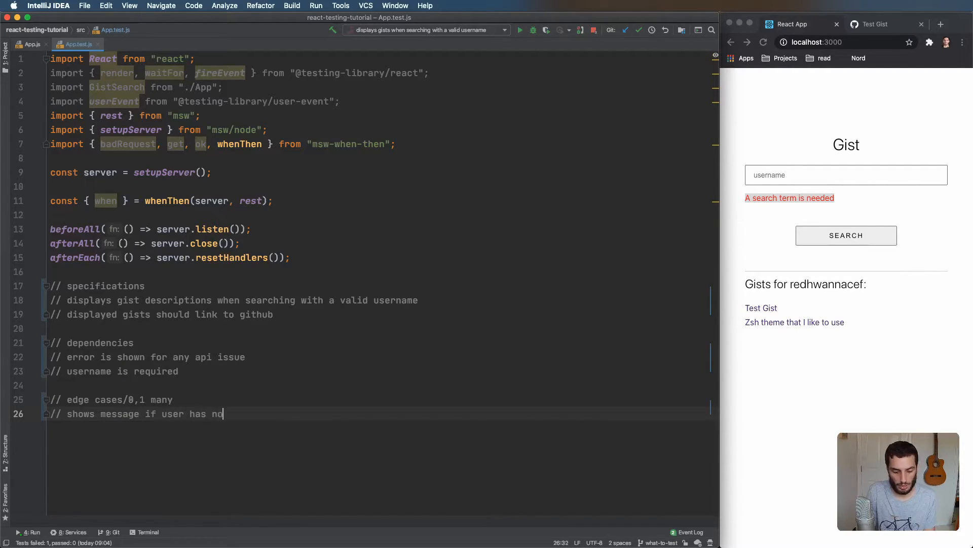
{"action": "type", "text": " gists"}
{"action": "key", "text": "Return"}
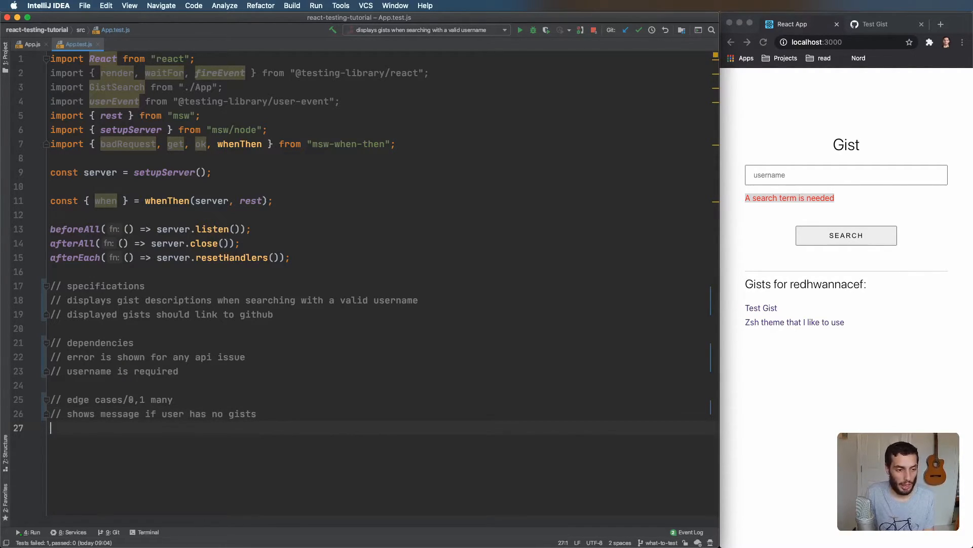
{"action": "left_click_drag", "start_coordinate": [464, 299], "coordinate": [32, 302]}
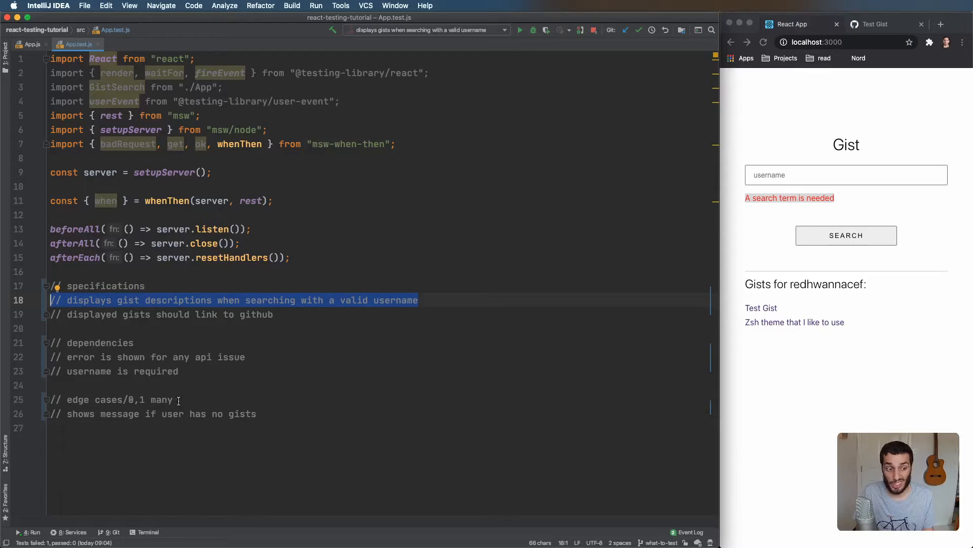
{"action": "left_click_drag", "start_coordinate": [178, 400], "coordinate": [50, 401]}
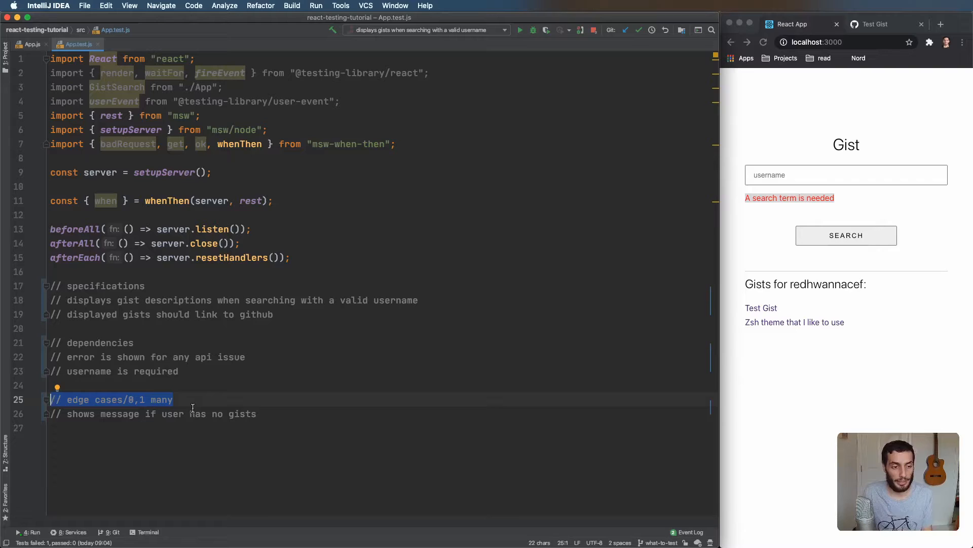
{"action": "left_click_drag", "start_coordinate": [177, 399], "coordinate": [36, 398]}
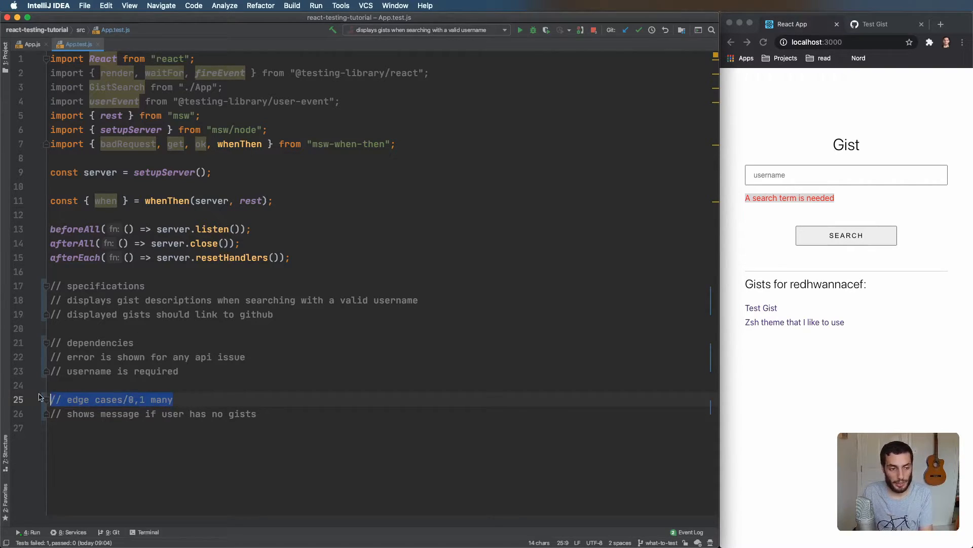
Delete the edge cases, dependencies and specifications heading lines, leaving five test comments.
{"action": "key", "text": "BackSpace"}
{"action": "key", "text": "BackSpace"}
{"action": "left_click_drag", "start_coordinate": [134, 342], "coordinate": [50, 342]}
{"action": "key", "text": "BackSpace"}
{"action": "key", "text": "BackSpace"}
{"action": "key", "text": "BackSpace"}
{"action": "left_click_drag", "start_coordinate": [144, 285], "coordinate": [50, 285]}
{"action": "key", "text": "BackSpace"}
{"action": "left_click_drag", "start_coordinate": [53, 356], "coordinate": [61, 286]}
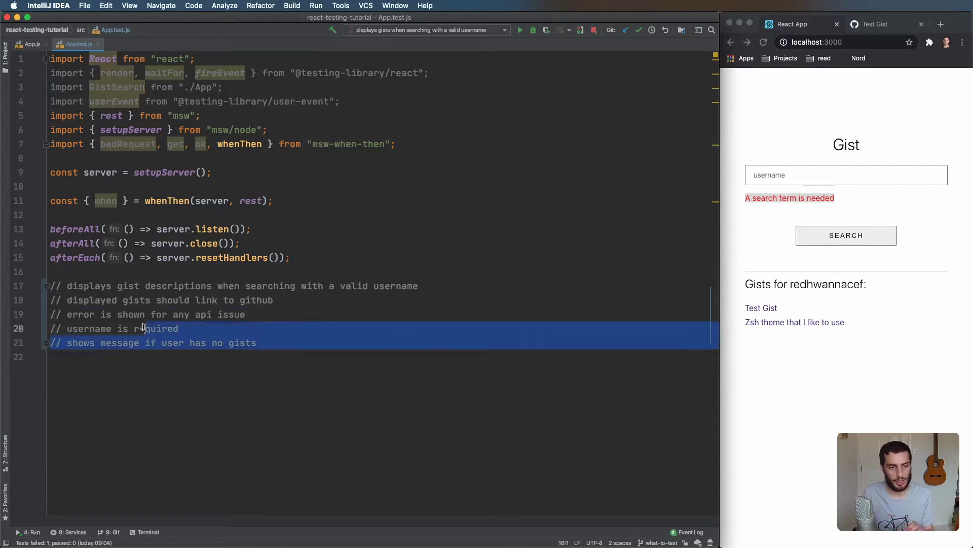
Insert a blank line before each comment using multiple carets, then return to one caret.
{"action": "left_click", "coordinate": [50, 285]}
{"action": "left_click", "coordinate": [51, 314], "text": "alt+shift"}
{"action": "left_click", "coordinate": [51, 343], "text": "alt+shift"}
{"action": "left_click", "coordinate": [50, 356], "text": "alt+shift"}
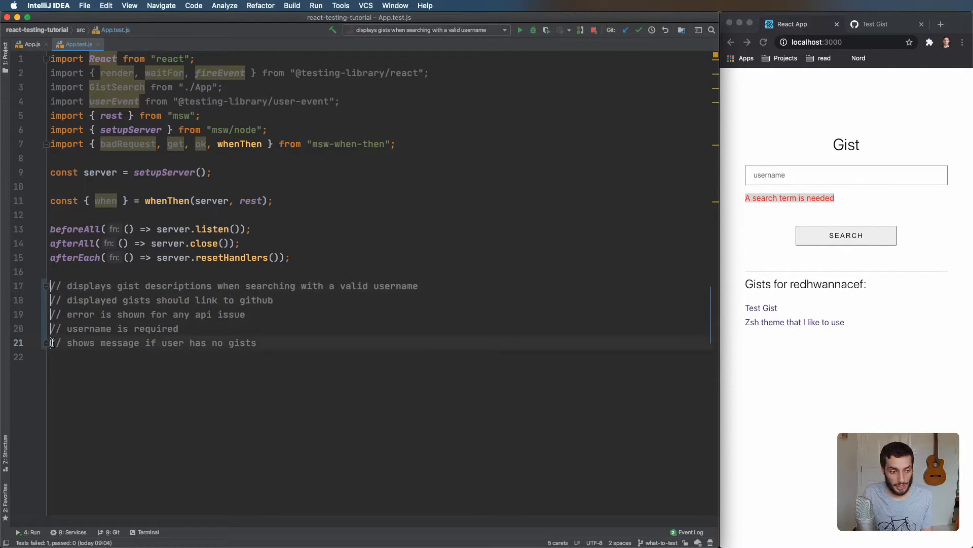
{"action": "key", "text": "Return"}
{"action": "left_click", "coordinate": [304, 412]}
Review the five test comments, marking the valid-search pair and the error, required and no-gists group.
{"action": "left_click_drag", "start_coordinate": [362, 434], "coordinate": [36, 302]}
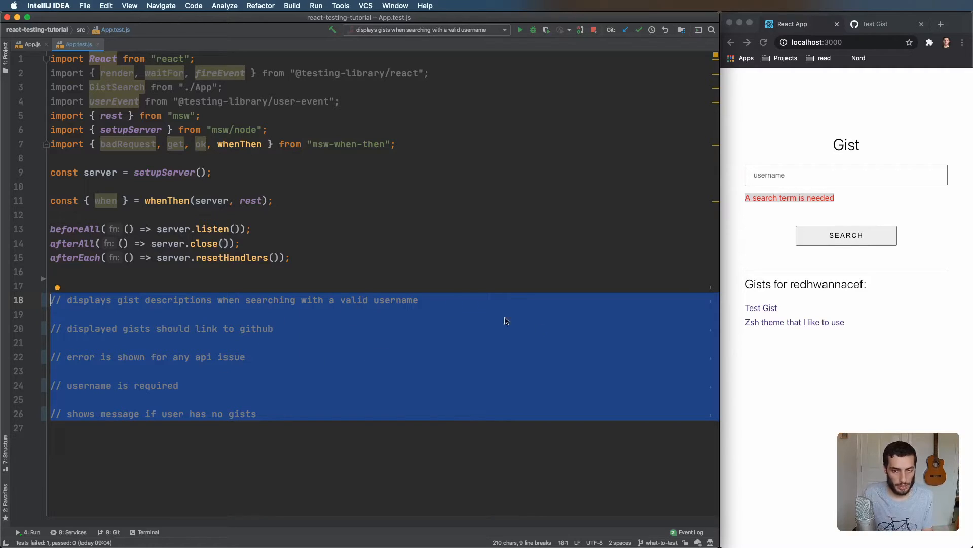
{"action": "left_click", "coordinate": [597, 361]}
{"action": "left_click", "coordinate": [286, 403]}
{"action": "left_click_drag", "start_coordinate": [345, 433], "coordinate": [50, 300]}
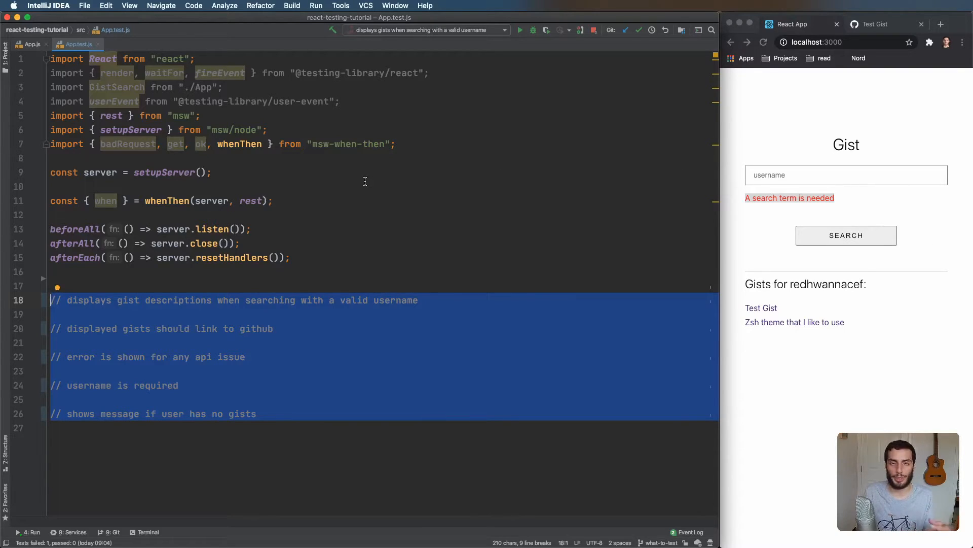
{"action": "left_click", "coordinate": [285, 431]}
{"action": "left_click_drag", "start_coordinate": [285, 431], "coordinate": [30, 305]}
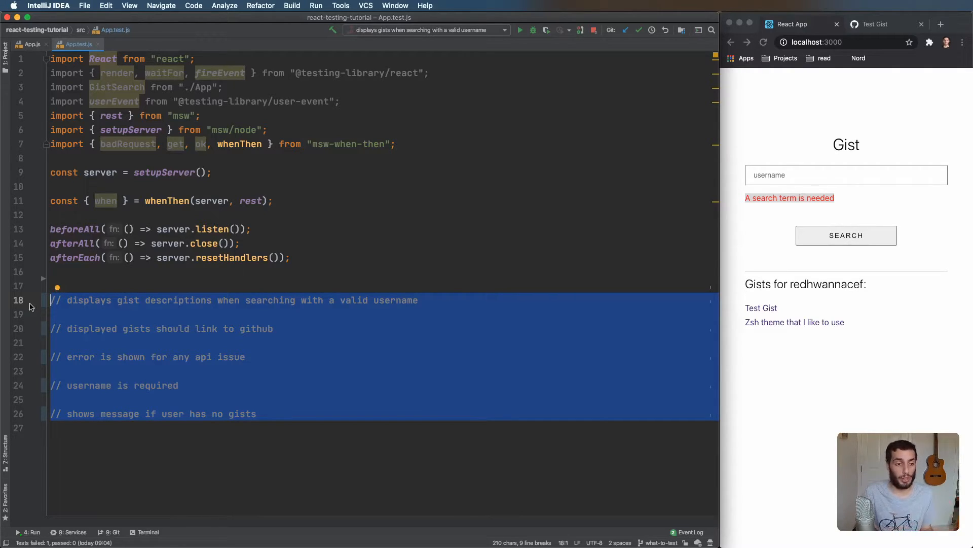
{"action": "left_click", "coordinate": [289, 414]}
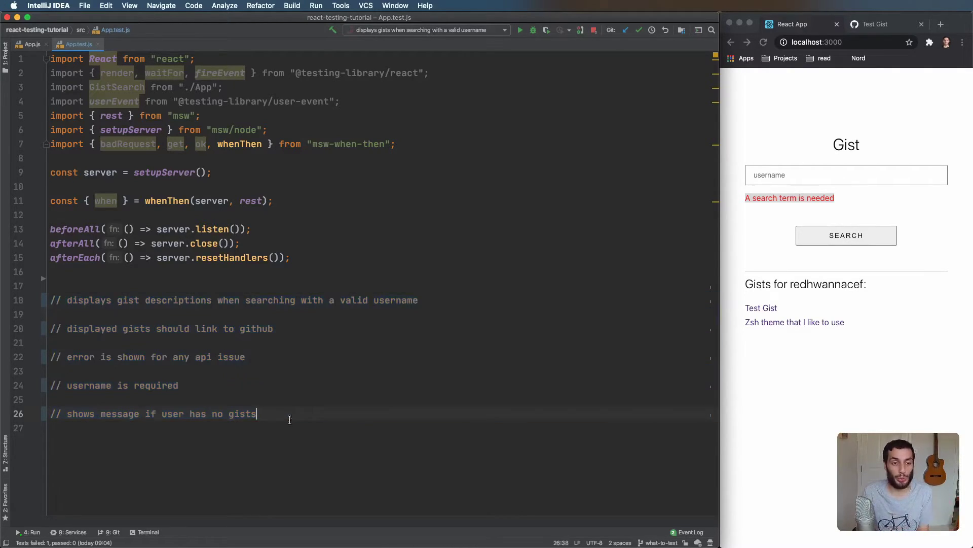
{"action": "left_click", "coordinate": [52, 299]}
{"action": "left_click", "coordinate": [51, 329]}
{"action": "left_click", "coordinate": [51, 300]}
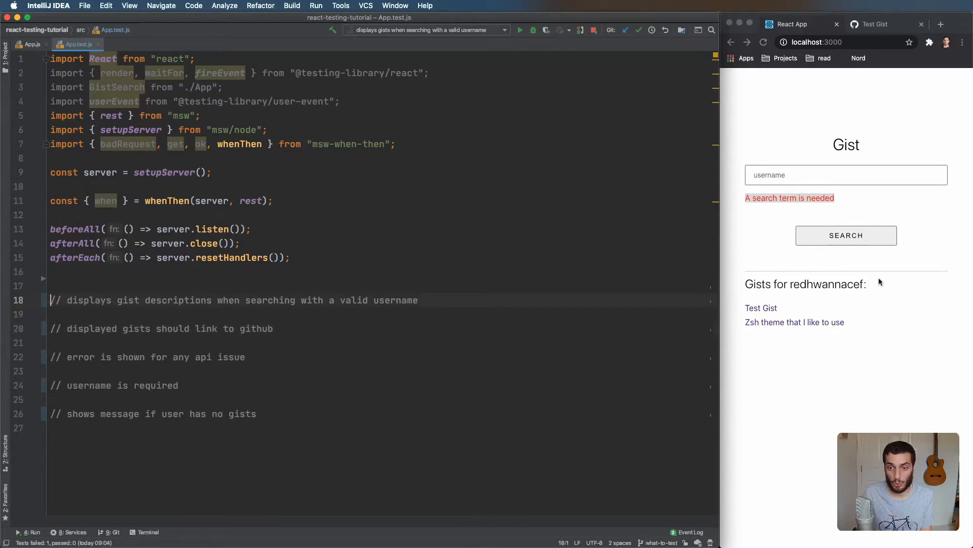
{"action": "left_click_drag", "start_coordinate": [418, 300], "coordinate": [0, 303]}
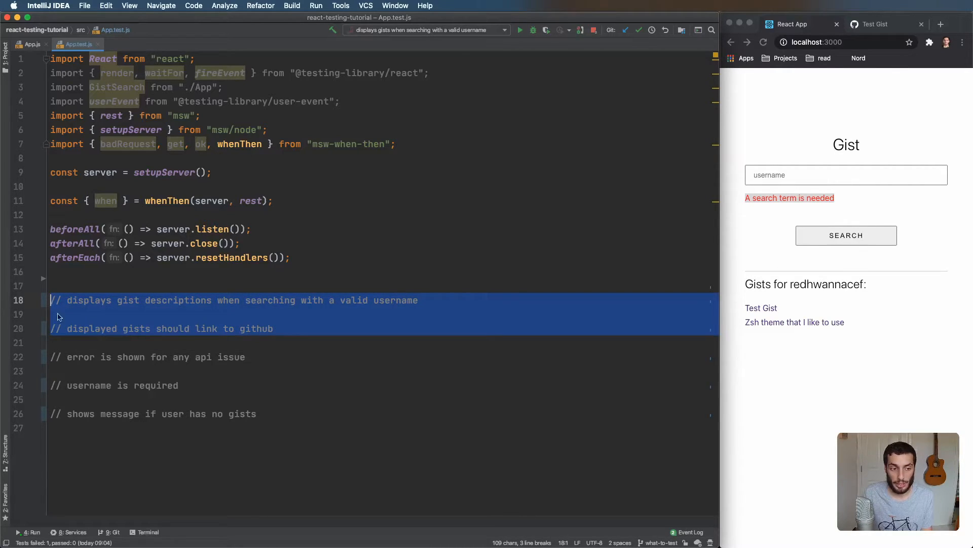
{"action": "left_click", "coordinate": [805, 176]}
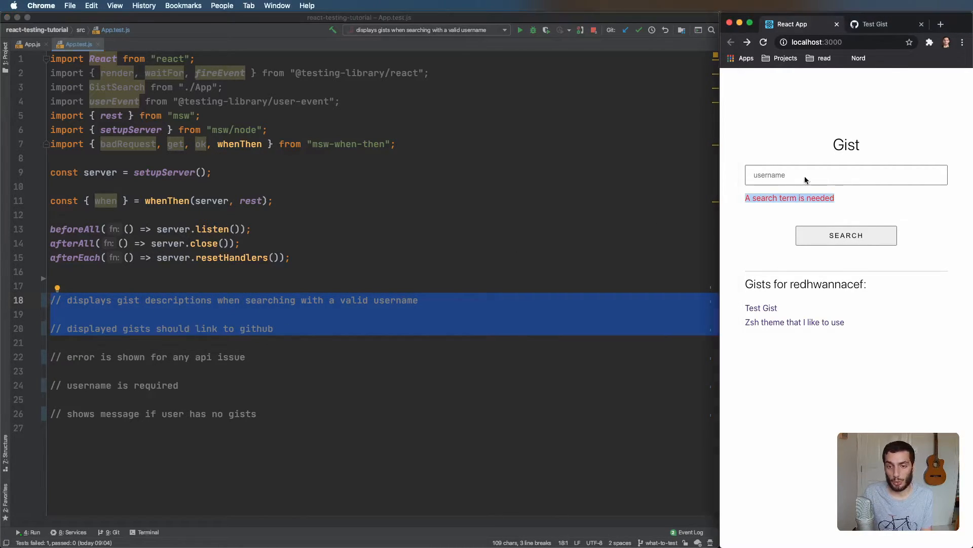
{"action": "left_click", "coordinate": [239, 346]}
{"action": "left_click_drag", "start_coordinate": [258, 414], "coordinate": [32, 357]}
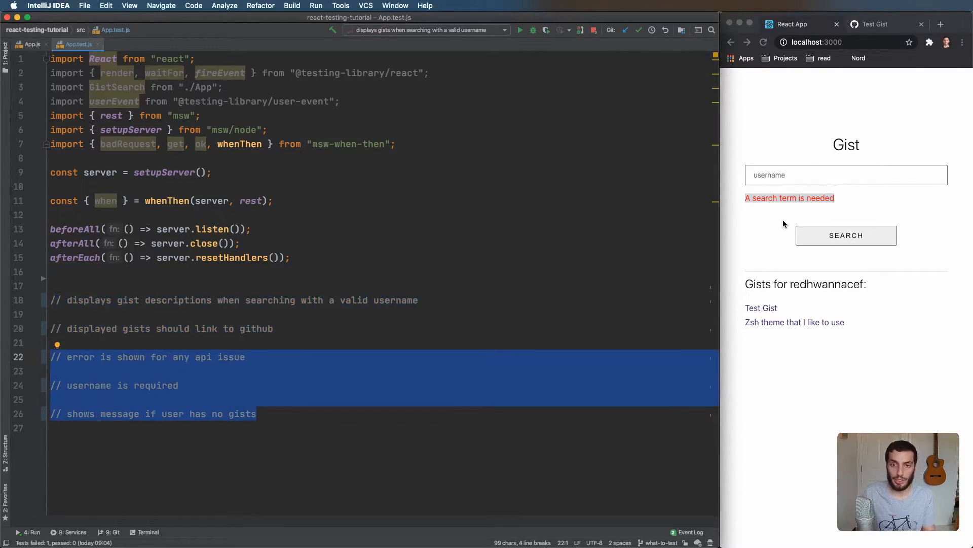
{"action": "left_click", "coordinate": [264, 469]}
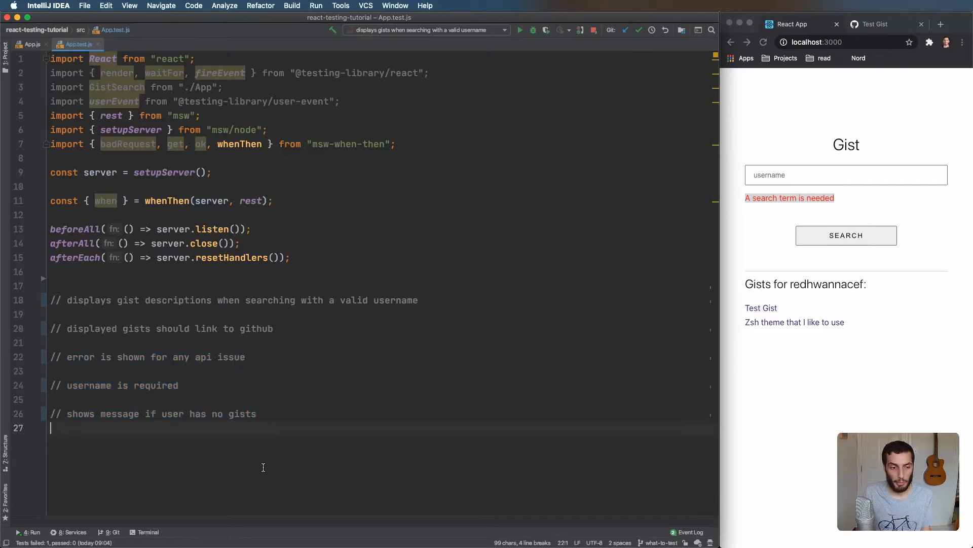
Remove the blank lines between the five test comments so they sit consecutively.
{"action": "left_click_drag", "start_coordinate": [259, 413], "coordinate": [2, 301]}
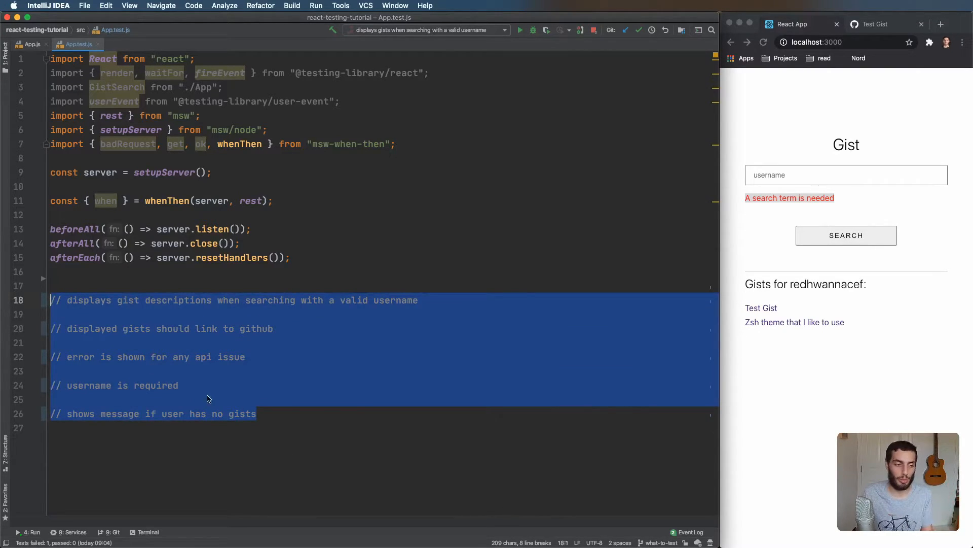
{"action": "left_click", "coordinate": [66, 304]}
{"action": "left_click_drag", "start_coordinate": [49, 299], "coordinate": [55, 329]}
{"action": "left_click", "coordinate": [57, 357]}
{"action": "left_click", "coordinate": [52, 301]}
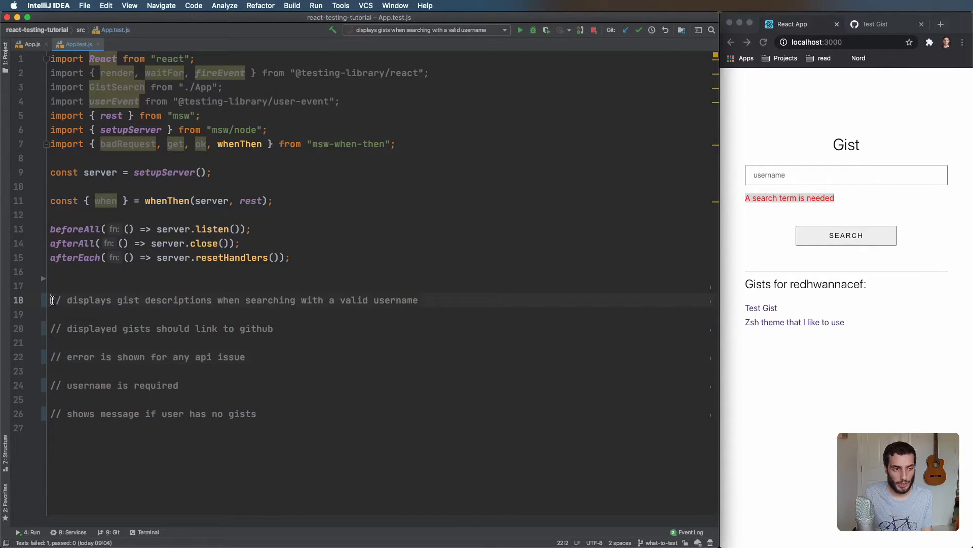
{"action": "left_click", "coordinate": [51, 329]}
{"action": "key", "text": "BackSpace"}
{"action": "key", "text": "Down"}
{"action": "key", "text": "BackSpace"}
{"action": "left_click", "coordinate": [51, 357]}
{"action": "key", "text": "BackSpace"}
{"action": "key", "text": "Down"}
{"action": "key", "text": "BackSpace"}
With carets on all five lines, strip the '// ' prefixes to leave plain descriptions.
{"action": "left_click", "coordinate": [51, 301]}
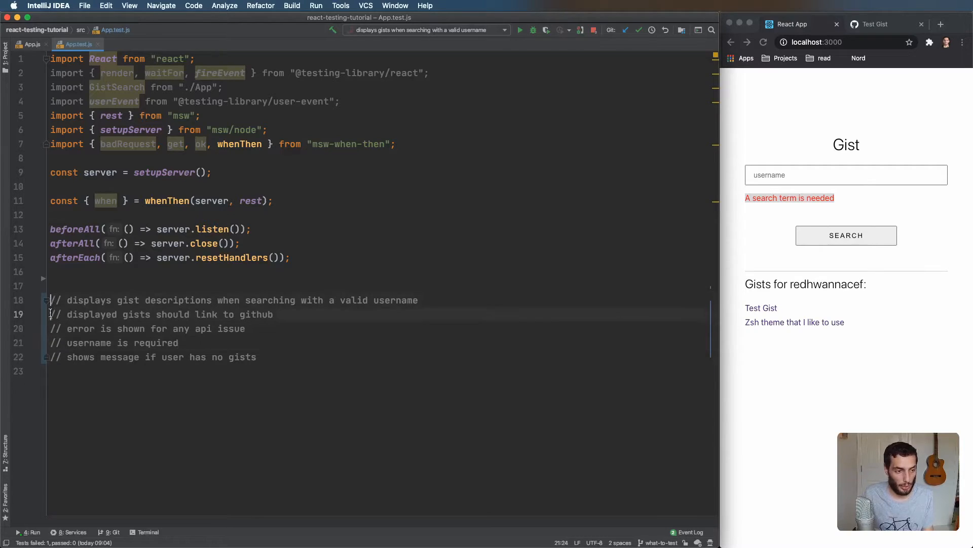
{"action": "key", "text": "alt+shift+Down"}
{"action": "key", "text": "alt+shift+Down"}
{"action": "key", "text": "alt+shift+Down"}
{"action": "key", "text": "shift+Right"}
{"action": "key", "text": "shift+Right"}
{"action": "key", "text": "shift+Right"}
{"action": "key", "text": "BackSpace"}
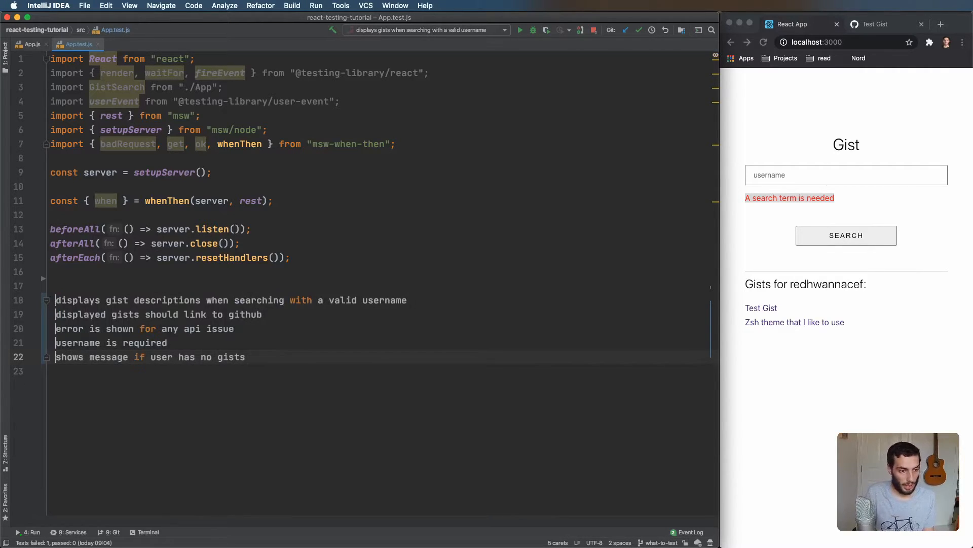
{"action": "key", "text": "BackSpace"}
{"action": "key", "text": "Return"}
{"action": "type", "text": "test"}
{"action": "type", "text": "('"}
{"action": "type", "text": "',"}
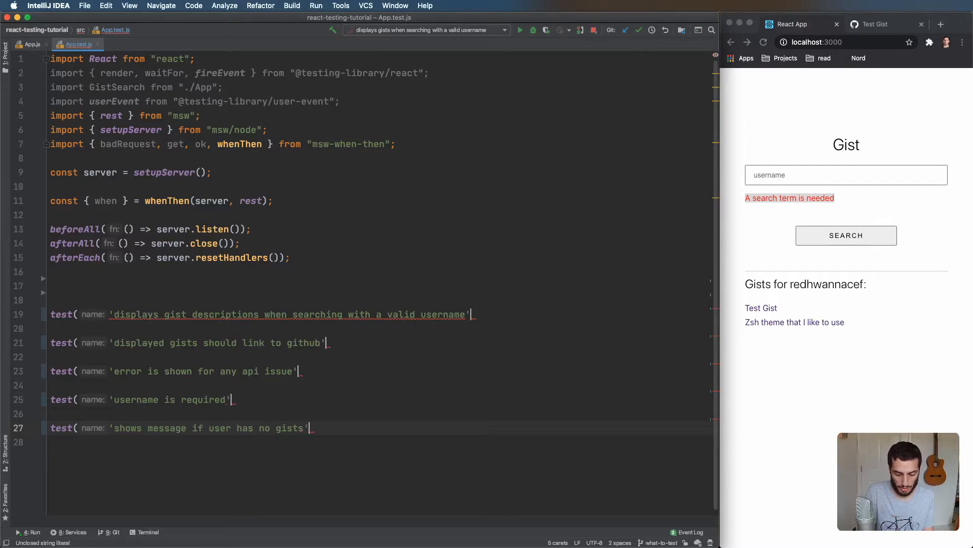
Wrap each description as test('…', async () => {}); using the multi-carets.
{"action": "key", "text": "ctrl+space"}
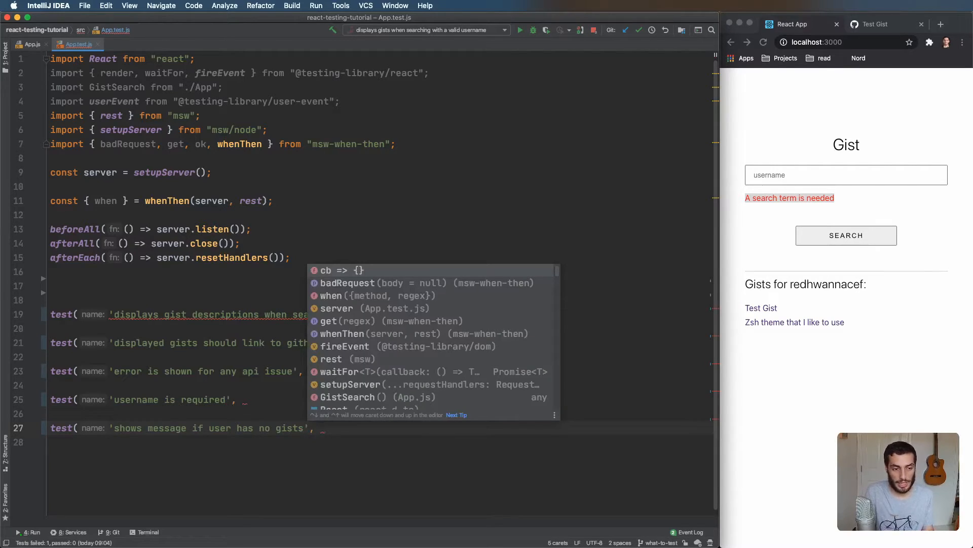
{"action": "key", "text": "Escape"}
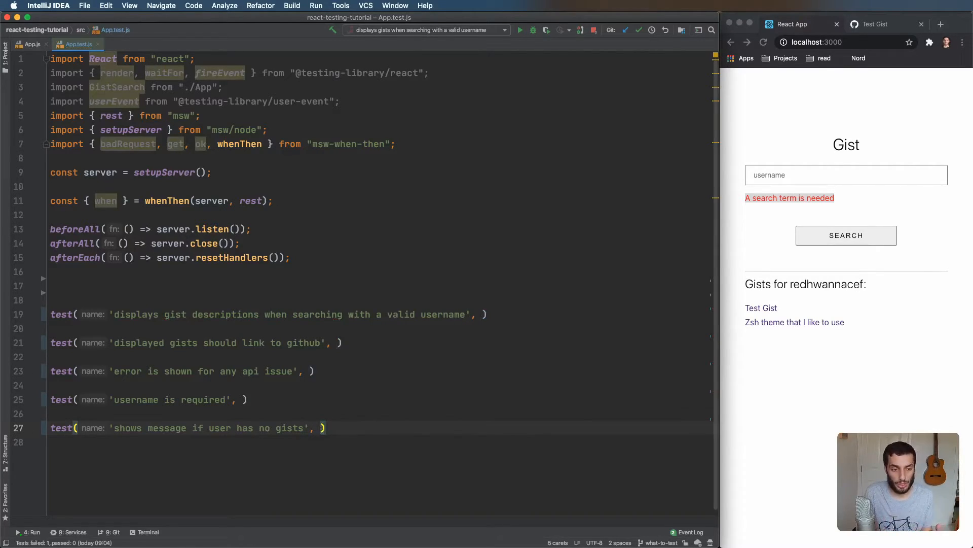
{"action": "type", "text": "("}
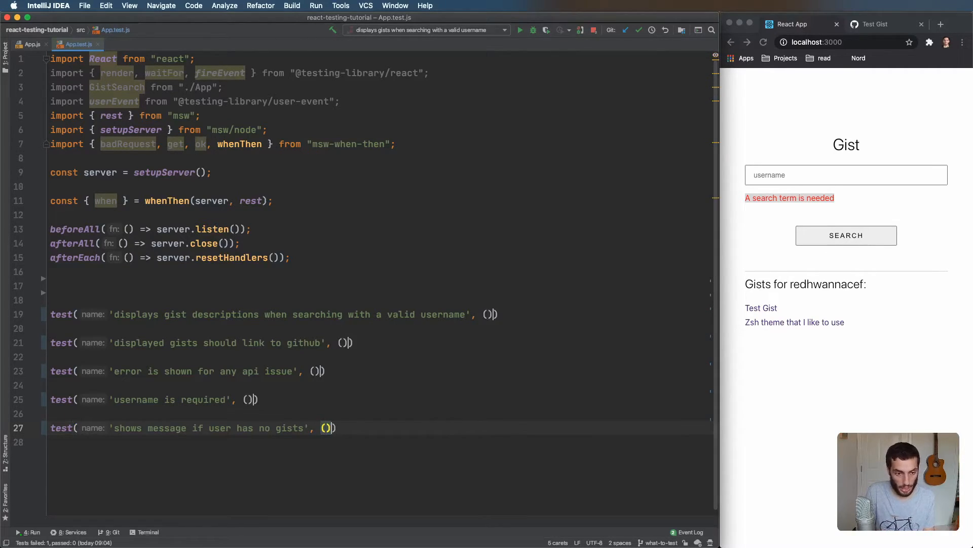
{"action": "key", "text": "BackSpace"}
{"action": "type", "text": "asyno"}
{"action": "key", "text": "BackSpace"}
{"action": "key", "text": "BackSpace"}
{"action": "key", "text": "BackSpace"}
{"action": "type", "text": "ync () ="}
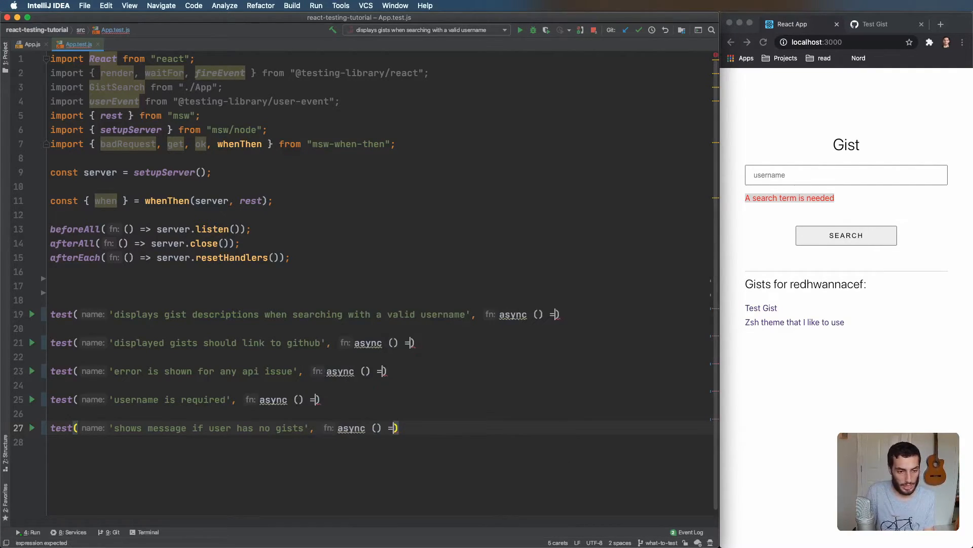
{"action": "type", "text": "> {"}
{"action": "key", "text": "End"}
{"action": "type", "text": ";"}
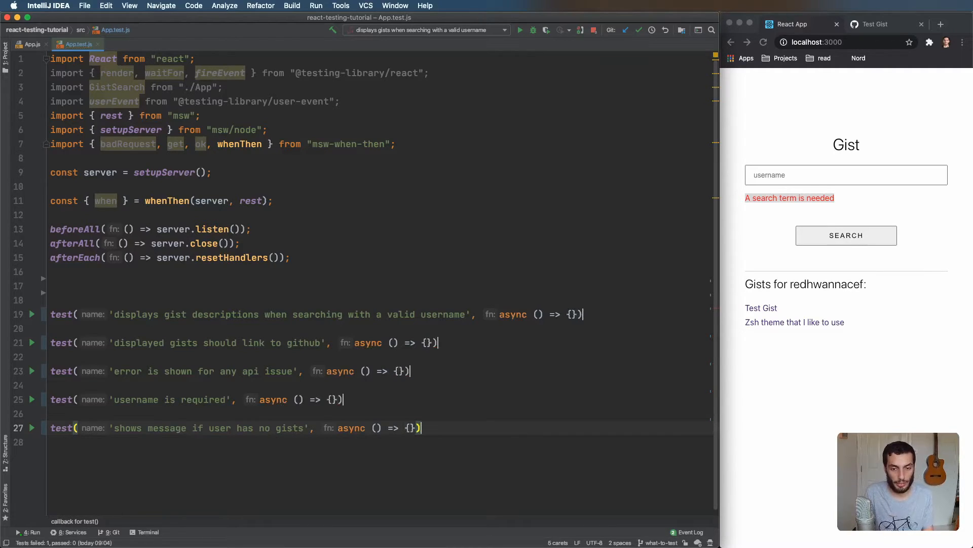
{"action": "key", "text": "Escape"}
{"action": "left_click", "coordinate": [415, 383]}
Delete the extra blank lines after afterEach so the tests sit directly below the server setup.
{"action": "left_click", "coordinate": [441, 441]}
{"action": "left_click", "coordinate": [190, 297], "text": "shift"}
{"action": "left_click", "coordinate": [175, 281]}
{"action": "key", "text": "BackSpace"}
{"action": "key", "text": "BackSpace"}
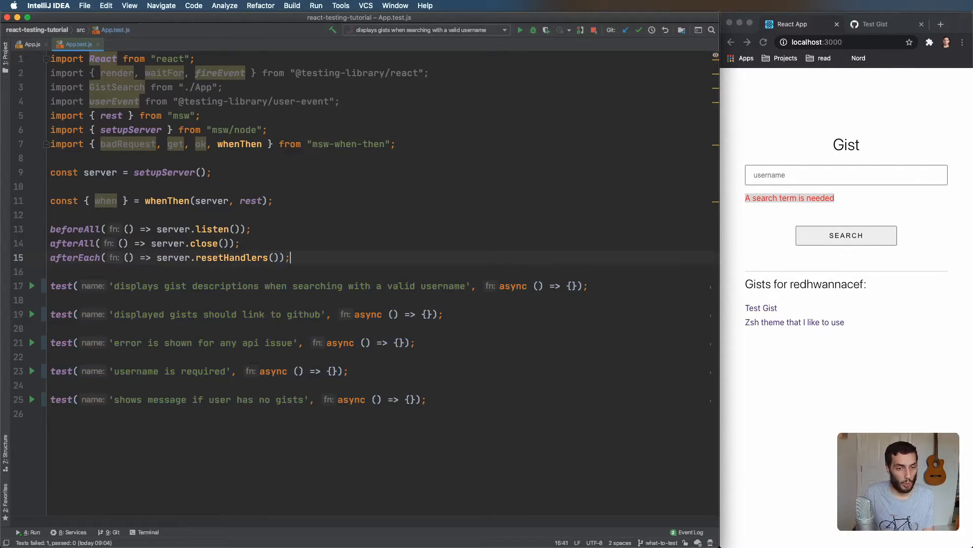
{"action": "left_click", "coordinate": [934, 25]}
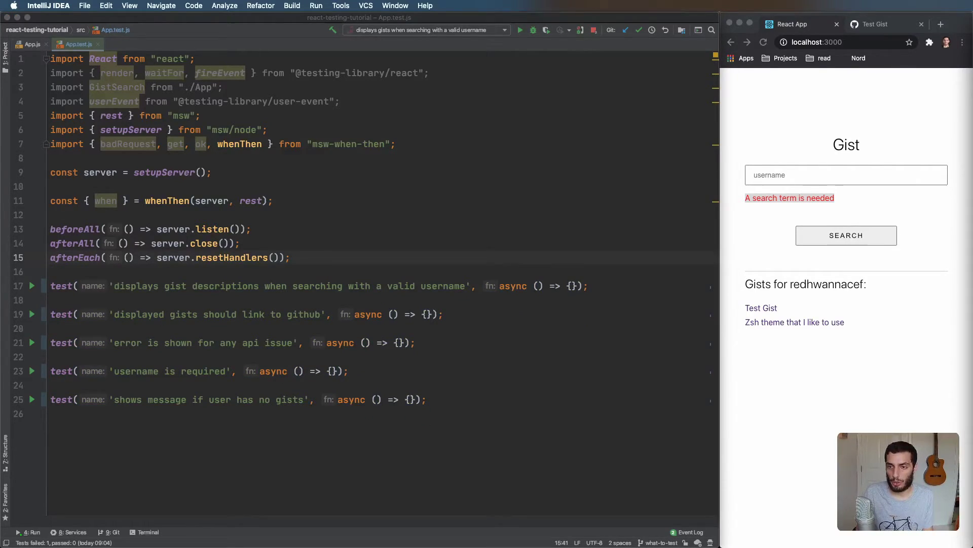
{"action": "left_click", "coordinate": [302, 411]}
Expand all folded test blocks with Cmd+Shift+Plus so every test body is visible.
{"action": "left_click_drag", "start_coordinate": [426, 426], "coordinate": [42, 286]}
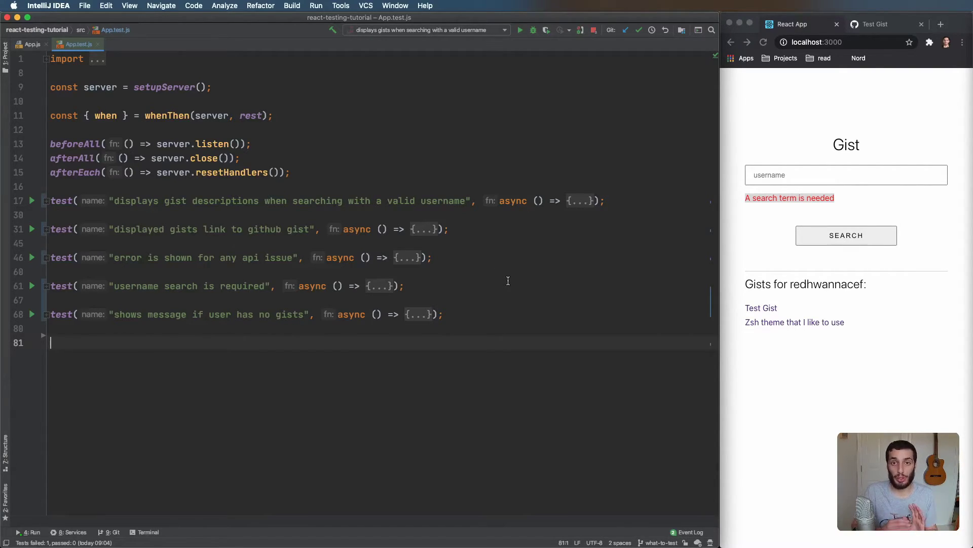
{"action": "left_click", "coordinate": [183, 299]}
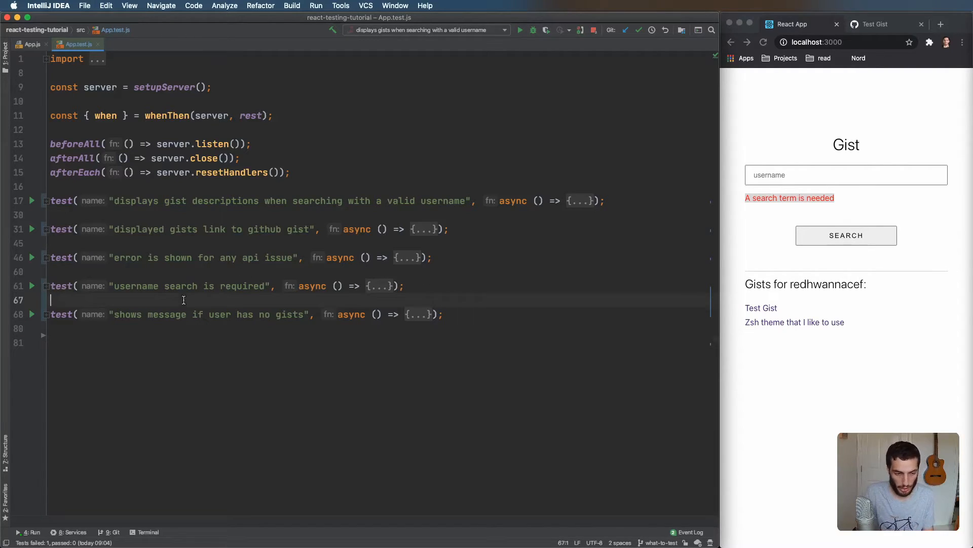
{"action": "key", "text": "super+shift+equal"}
{"action": "scroll", "coordinate": [242, 299], "scroll_direction": "up", "scroll_amount": 5}
{"action": "scroll", "coordinate": [241, 298], "scroll_direction": "up", "scroll_amount": 5}
{"action": "scroll", "coordinate": [243, 298], "scroll_direction": "up", "scroll_amount": 5}
{"action": "scroll", "coordinate": [243, 299], "scroll_direction": "up", "scroll_amount": 3}
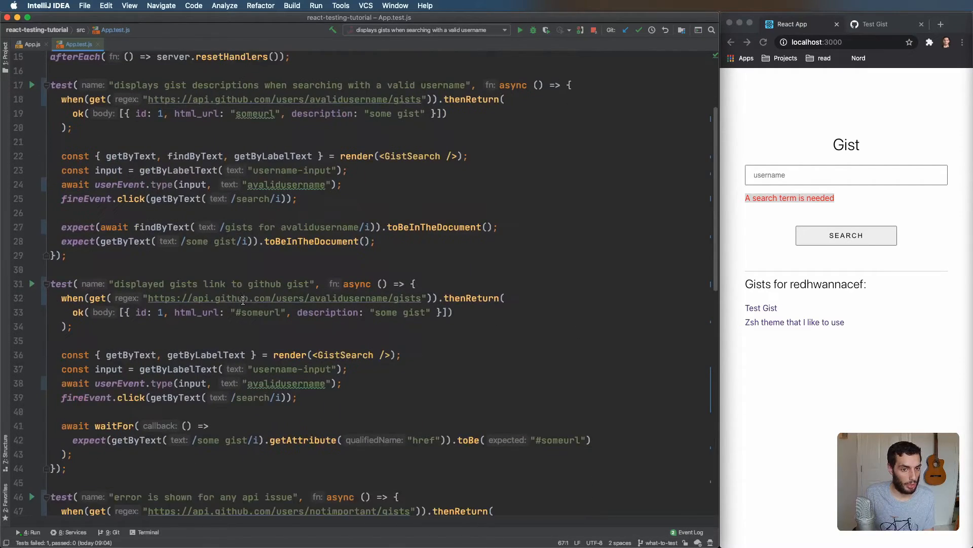
{"action": "scroll", "coordinate": [243, 298], "scroll_direction": "down", "scroll_amount": 4}
{"action": "scroll", "coordinate": [243, 298], "scroll_direction": "down", "scroll_amount": 4}
{"action": "scroll", "coordinate": [241, 298], "scroll_direction": "down", "scroll_amount": 4}
{"action": "scroll", "coordinate": [242, 298], "scroll_direction": "down", "scroll_amount": 3}
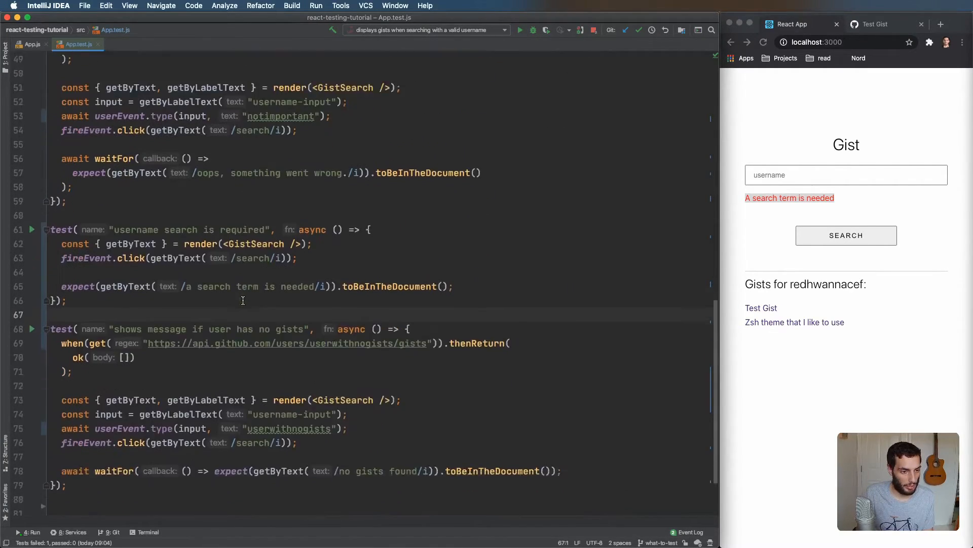
{"action": "scroll", "coordinate": [242, 300], "scroll_direction": "down", "scroll_amount": 3}
{"action": "left_click_drag", "start_coordinate": [69, 254], "coordinate": [22, 182]}
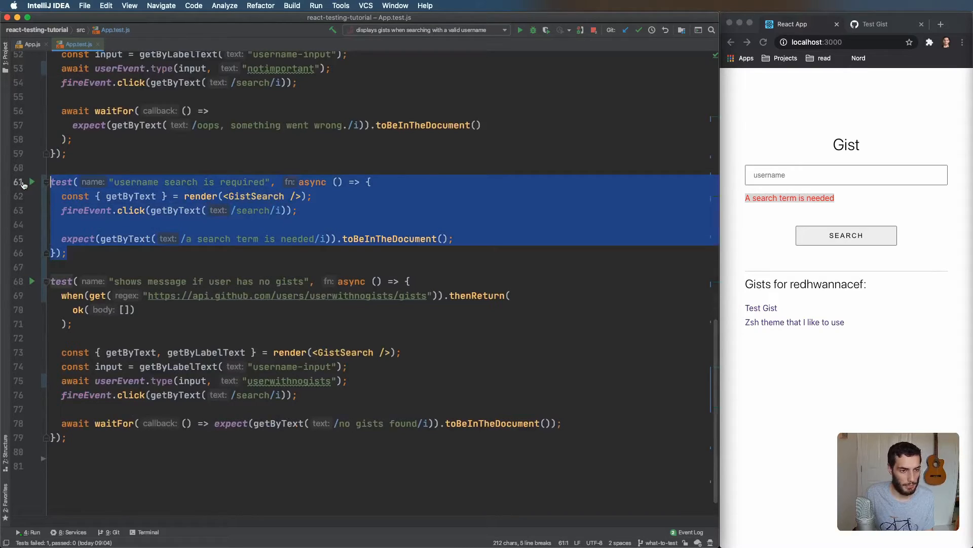
Reload the Gist app and submit an empty search to show 'A search term is needed'.
{"action": "left_click", "coordinate": [240, 196]}
{"action": "left_click", "coordinate": [762, 201]}
{"action": "key", "text": "super+r"}
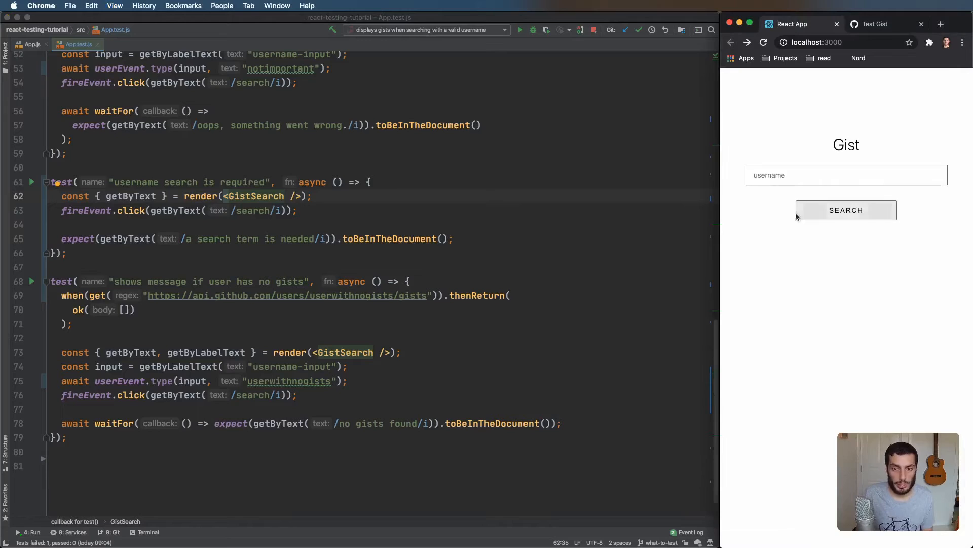
{"action": "left_click", "coordinate": [847, 211]}
{"action": "left_click_drag", "start_coordinate": [743, 199], "coordinate": [836, 199]}
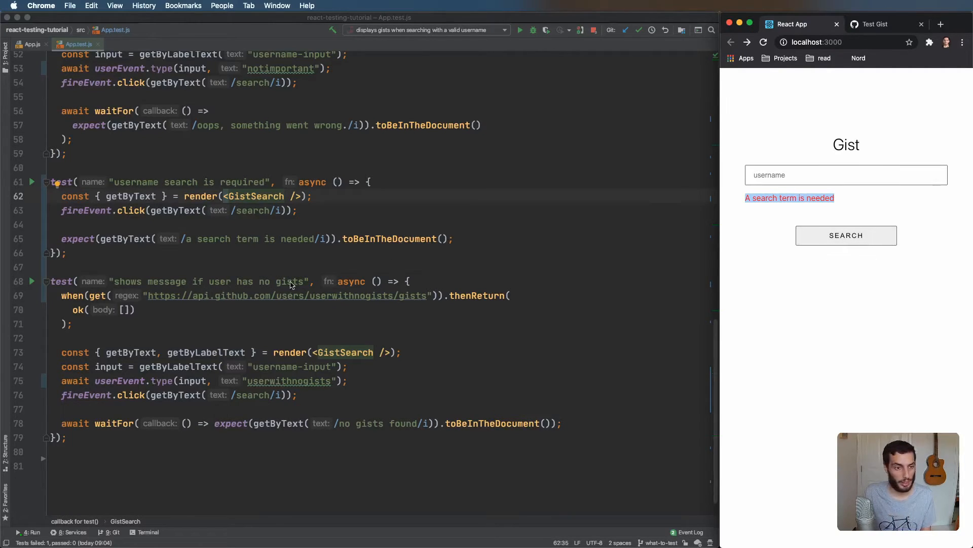
Select the 'username search is required' test and highlight its GistSearch render call.
{"action": "left_click", "coordinate": [234, 238]}
{"action": "mouse_move", "coordinate": [51, 266]}
{"action": "left_mouse_down"}
{"action": "mouse_move", "coordinate": [50, 182]}
{"action": "mouse_move", "coordinate": [67, 252]}
{"action": "left_mouse_up"}
{"action": "left_click", "coordinate": [51, 182]}
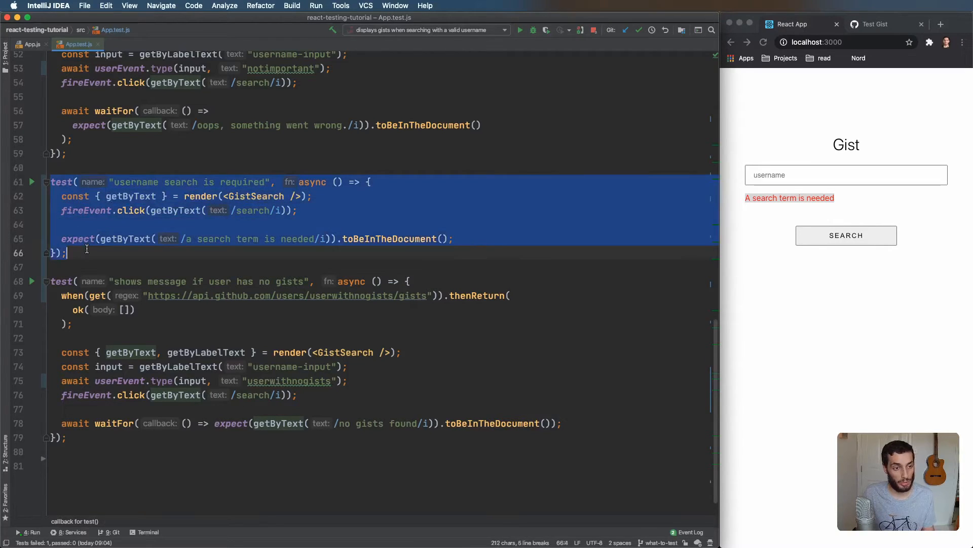
{"action": "left_click", "coordinate": [86, 250]}
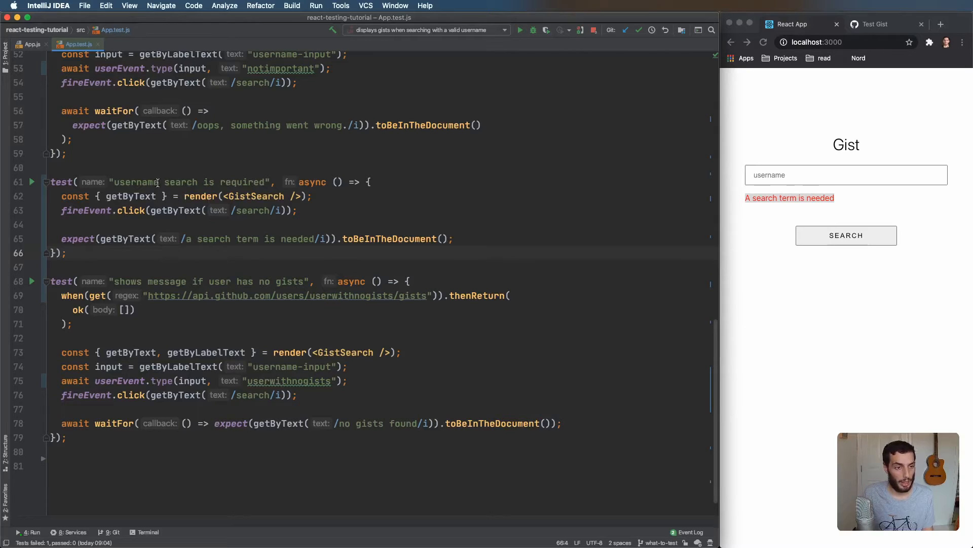
{"action": "left_click_drag", "start_coordinate": [184, 196], "coordinate": [312, 195]}
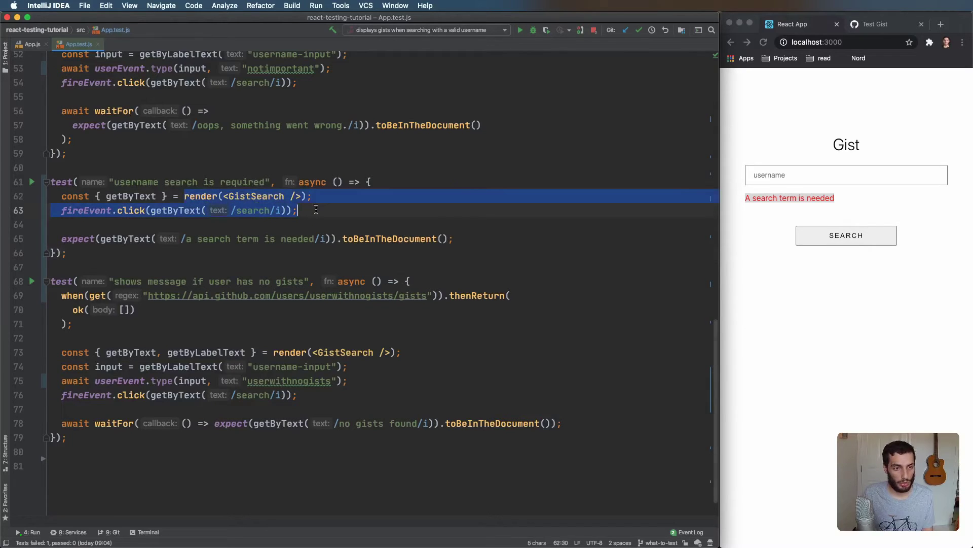
{"action": "left_click", "coordinate": [258, 197]}
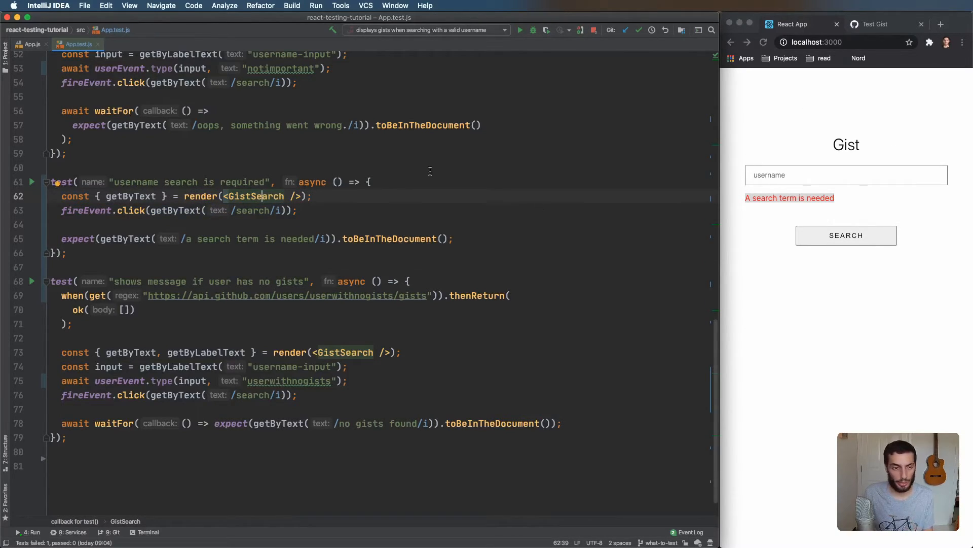
{"action": "left_click_drag", "start_coordinate": [185, 196], "coordinate": [285, 197]}
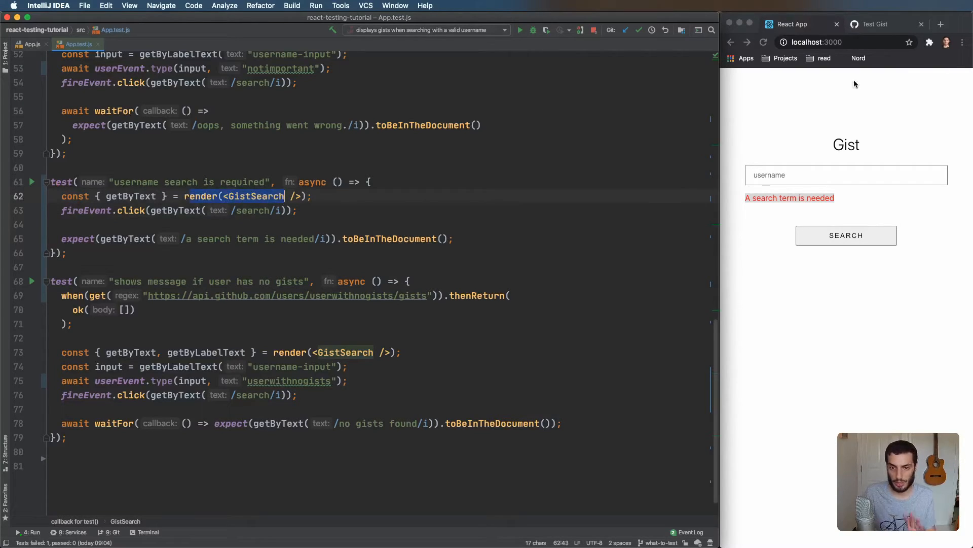
{"action": "left_click", "coordinate": [837, 93]}
Highlight the search click, the /search/ matcher and the toBeInTheDocument expectation against the app's error.
{"action": "left_click_drag", "start_coordinate": [61, 210], "coordinate": [314, 209]}
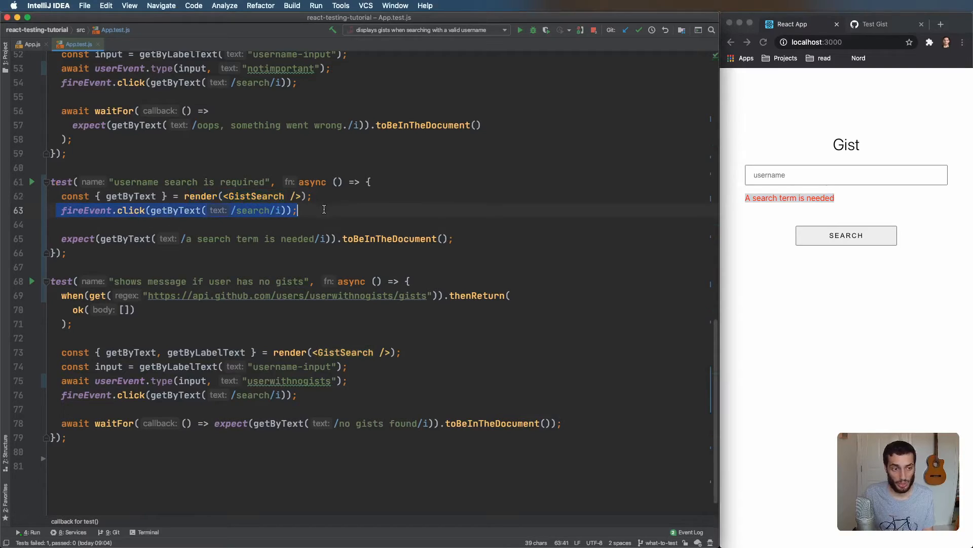
{"action": "left_click_drag", "start_coordinate": [231, 210], "coordinate": [276, 212]}
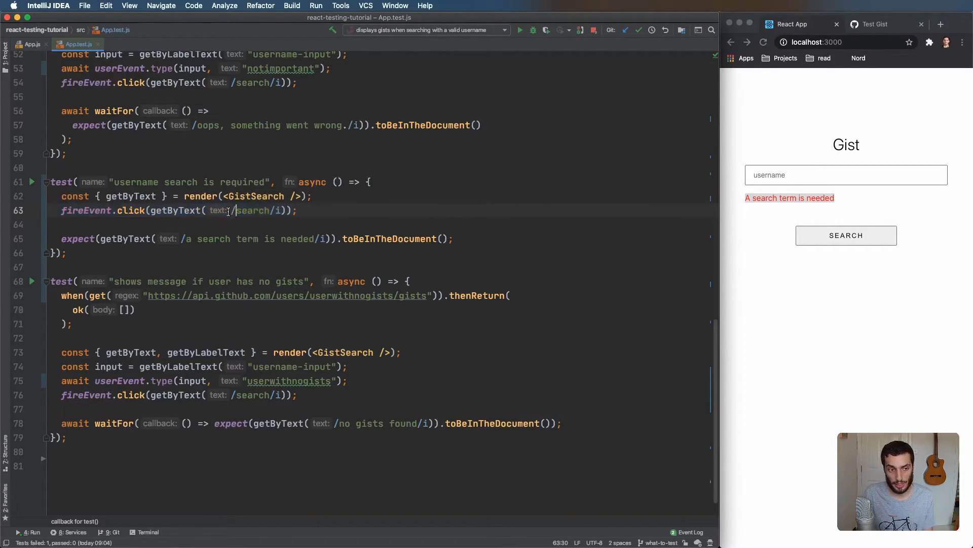
{"action": "left_click_drag", "start_coordinate": [51, 238], "coordinate": [206, 239]}
{"action": "left_click_drag", "start_coordinate": [321, 239], "coordinate": [454, 238]}
{"action": "mouse_move", "coordinate": [746, 198]}
{"action": "left_mouse_down"}
{"action": "mouse_move", "coordinate": [835, 198]}
{"action": "mouse_move", "coordinate": [735, 196]}
{"action": "left_mouse_up"}
{"action": "left_click", "coordinate": [843, 207]}
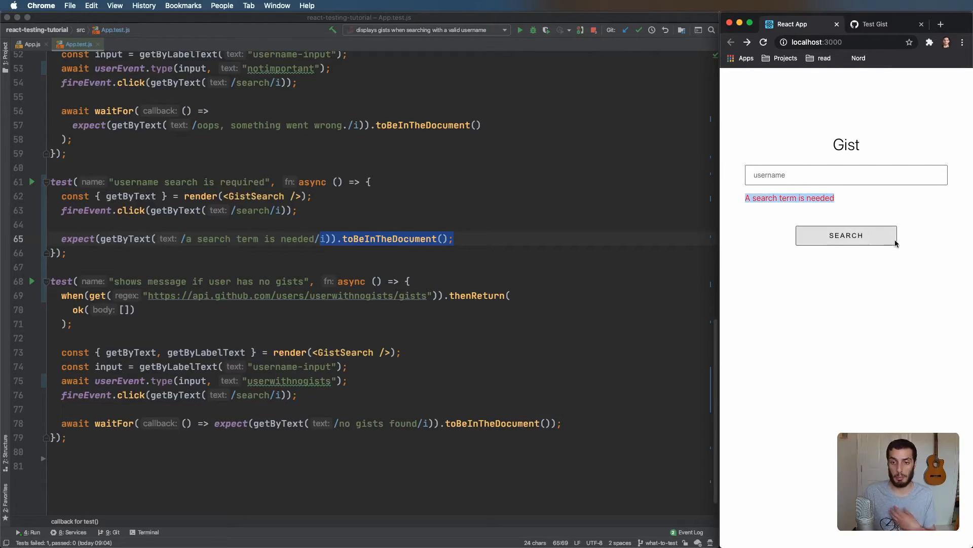
{"action": "left_click_drag", "start_coordinate": [454, 240], "coordinate": [49, 183]}
{"action": "left_click", "coordinate": [107, 223]}
Fold the required-username test, select the valid-username test and search a username in the app.
{"action": "left_click", "coordinate": [44, 182]}
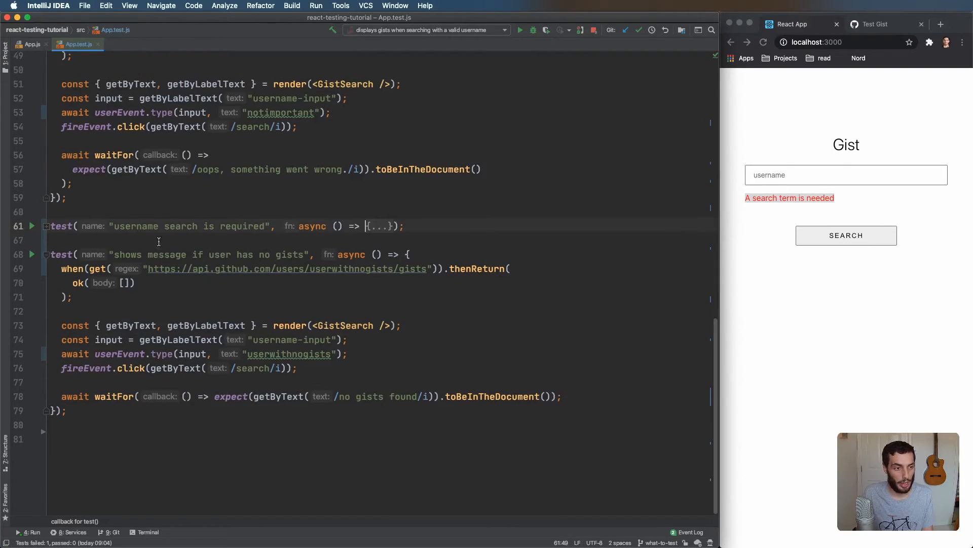
{"action": "scroll", "coordinate": [158, 242], "scroll_direction": "up", "scroll_amount": 5}
{"action": "scroll", "coordinate": [229, 244], "scroll_direction": "up", "scroll_amount": 5}
{"action": "scroll", "coordinate": [304, 266], "scroll_direction": "up", "scroll_amount": 2}
{"action": "left_click_drag", "start_coordinate": [69, 369], "coordinate": [49, 200]}
{"action": "left_click", "coordinate": [831, 177]}
{"action": "type", "text": "redhwannacef"}
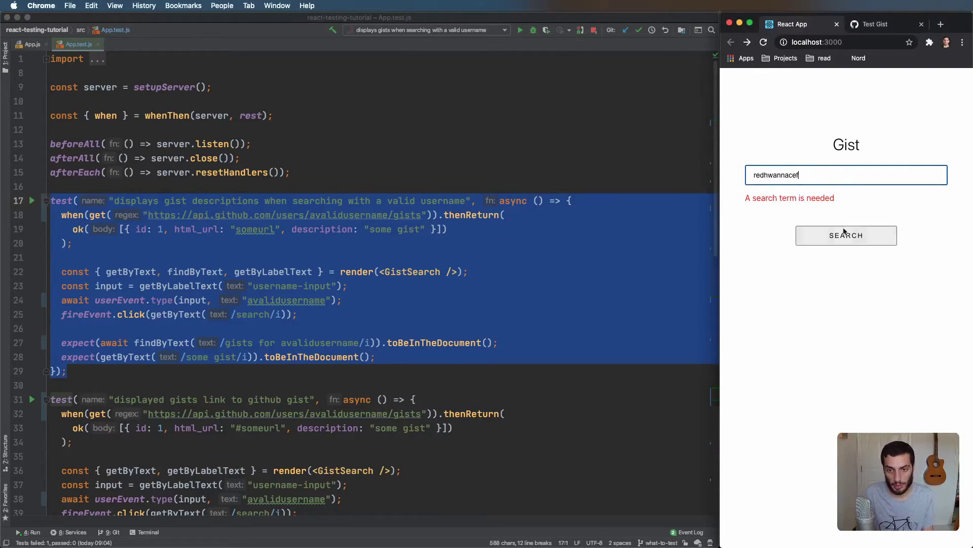
{"action": "left_click", "coordinate": [844, 234]}
{"action": "left_click", "coordinate": [583, 246]}
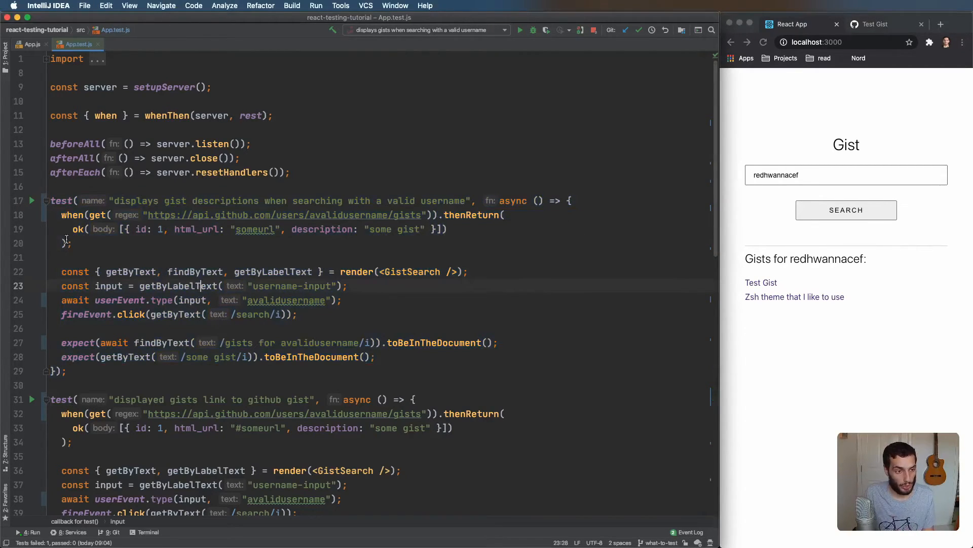
Highlight the mocked API request, the GistSearch render and typing 'avalidusername' into the input.
{"action": "left_click_drag", "start_coordinate": [51, 257], "coordinate": [49, 216]}
{"action": "left_click", "coordinate": [99, 270]}
{"action": "left_click_drag", "start_coordinate": [340, 272], "coordinate": [461, 272]}
{"action": "double_click", "coordinate": [108, 285]}
{"action": "left_click_drag", "start_coordinate": [180, 300], "coordinate": [335, 306]}
{"action": "left_click", "coordinate": [292, 300]}
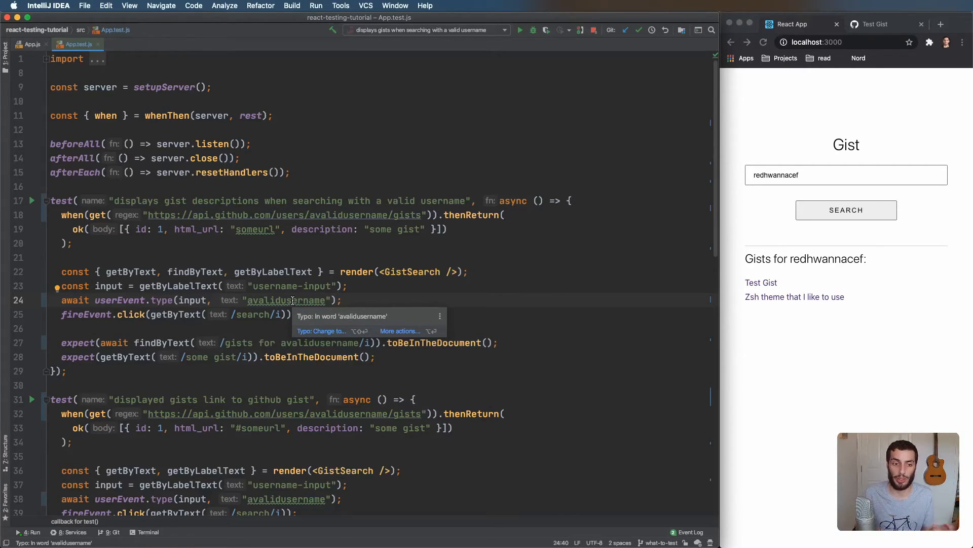
{"action": "mouse_move", "coordinate": [286, 301]}
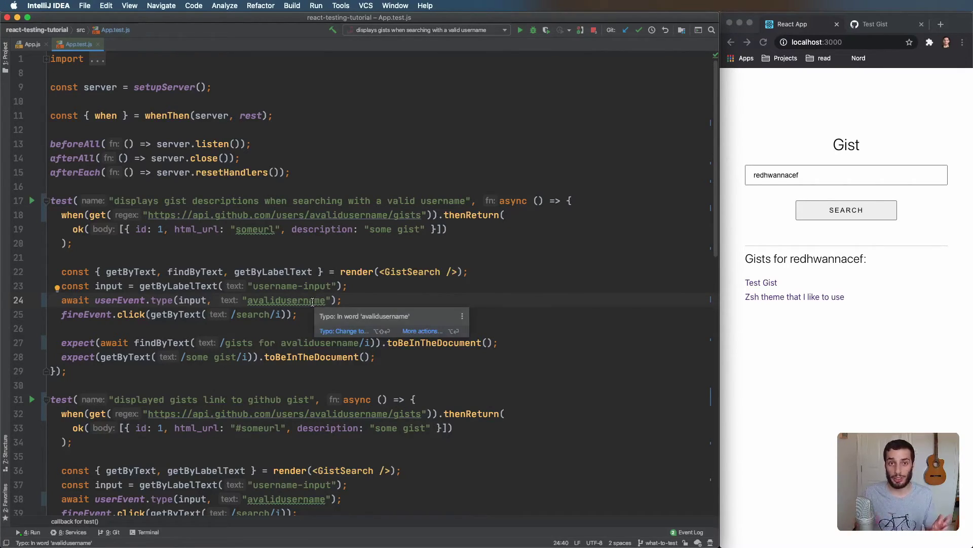
{"action": "left_click", "coordinate": [79, 243]}
{"action": "key", "text": "alt+Up"}
{"action": "left_click", "coordinate": [303, 300]}
{"action": "double_click", "coordinate": [303, 301]}
Highlight the two expect assertions against the app's gists results heading, then the mocked request.
{"action": "left_click_drag", "start_coordinate": [62, 342], "coordinate": [425, 361]}
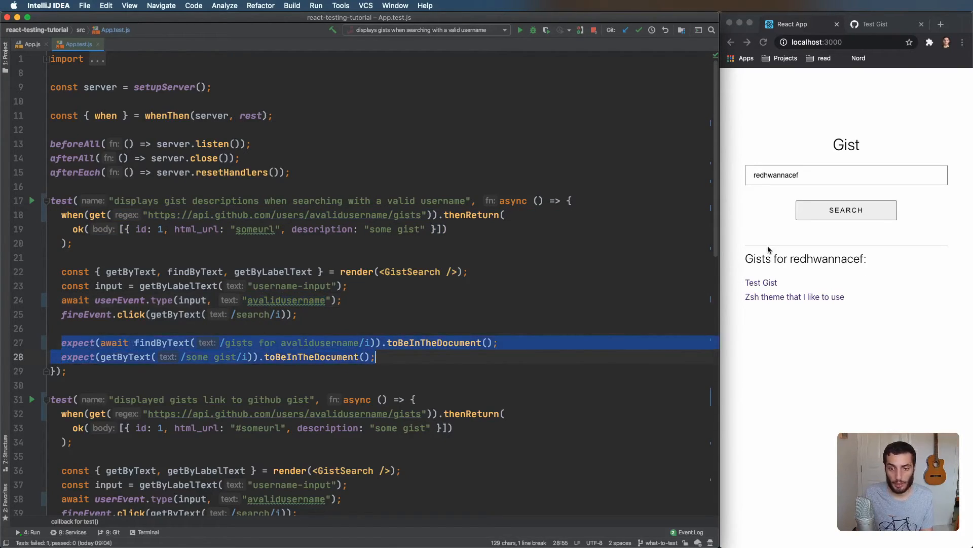
{"action": "left_click_drag", "start_coordinate": [745, 257], "coordinate": [907, 261]}
{"action": "left_click", "coordinate": [279, 336]}
{"action": "left_click_drag", "start_coordinate": [61, 215], "coordinate": [95, 246]}
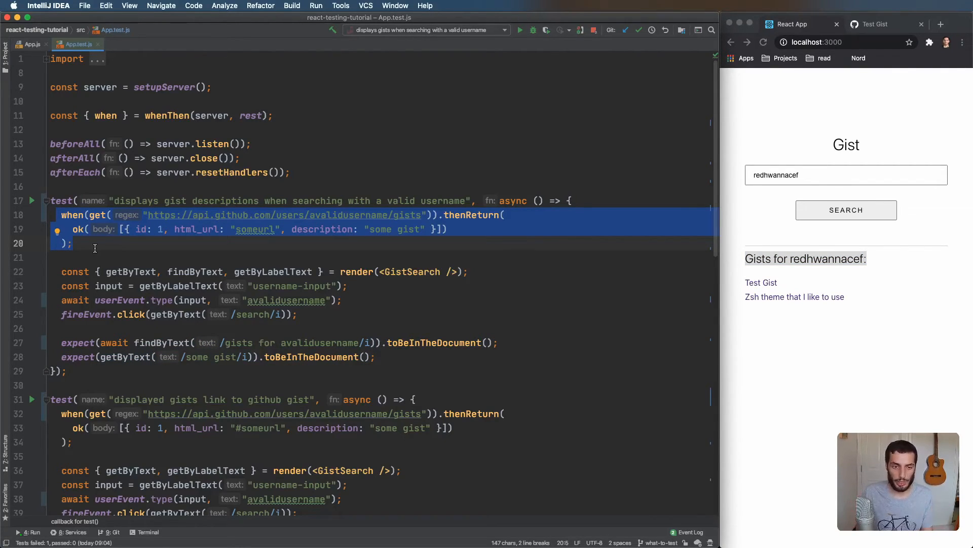
{"action": "left_click", "coordinate": [439, 218]}
Highlight the mocked GitHub gists URL and response body array, then fold the valid-username test.
{"action": "left_click", "coordinate": [63, 216]}
{"action": "left_click_drag", "start_coordinate": [62, 216], "coordinate": [424, 215]}
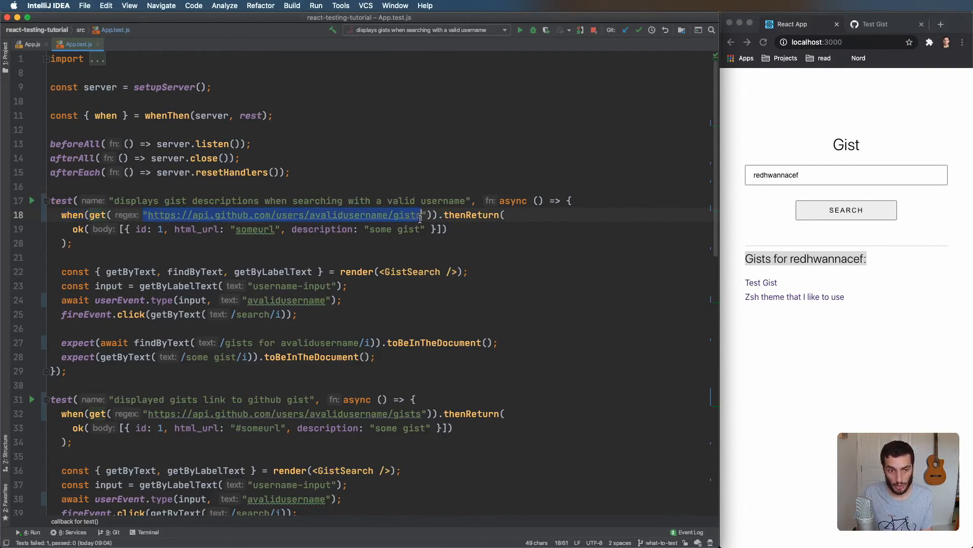
{"action": "left_click_drag", "start_coordinate": [119, 229], "coordinate": [435, 229]}
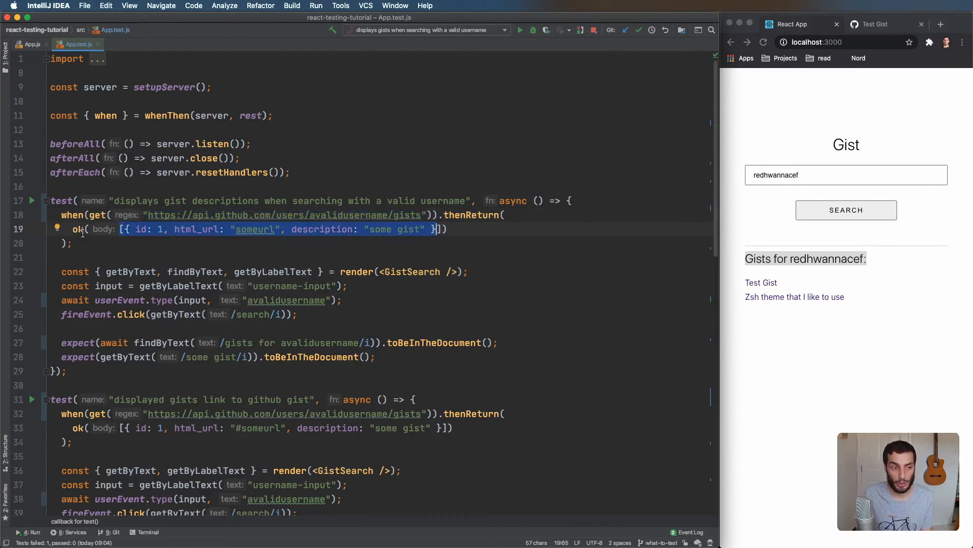
{"action": "left_click_drag", "start_coordinate": [73, 244], "coordinate": [17, 218]}
{"action": "left_click", "coordinate": [843, 315]}
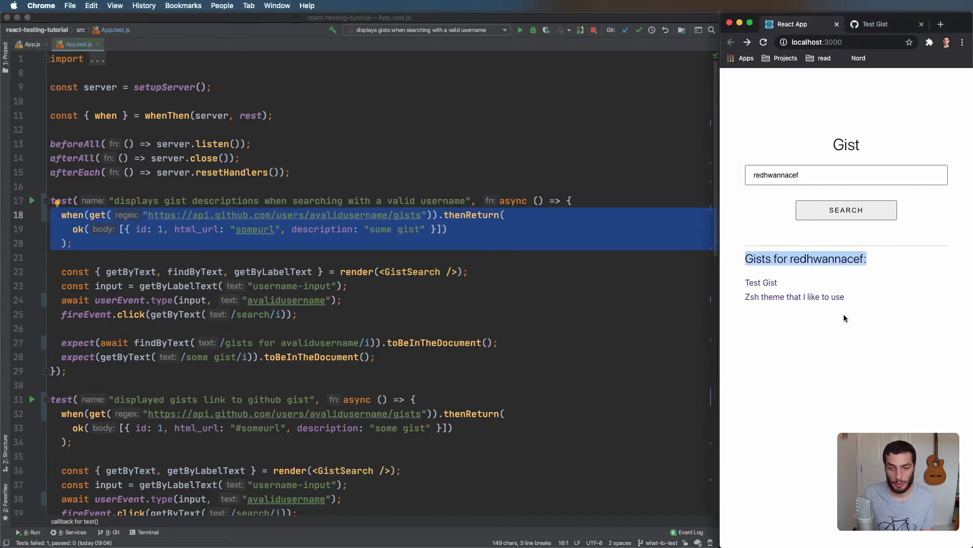
{"action": "left_click", "coordinate": [32, 201]}
{"action": "scroll", "coordinate": [271, 232], "scroll_direction": "down", "scroll_amount": 5}
{"action": "scroll", "coordinate": [271, 232], "scroll_direction": "down", "scroll_amount": 5}
{"action": "scroll", "coordinate": [271, 233], "scroll_direction": "down", "scroll_amount": 3}
Fold all tests, expand the api-error test, highlight its mocked URL and jump to badRequest's definition.
{"action": "key", "text": "super+shift+minus"}
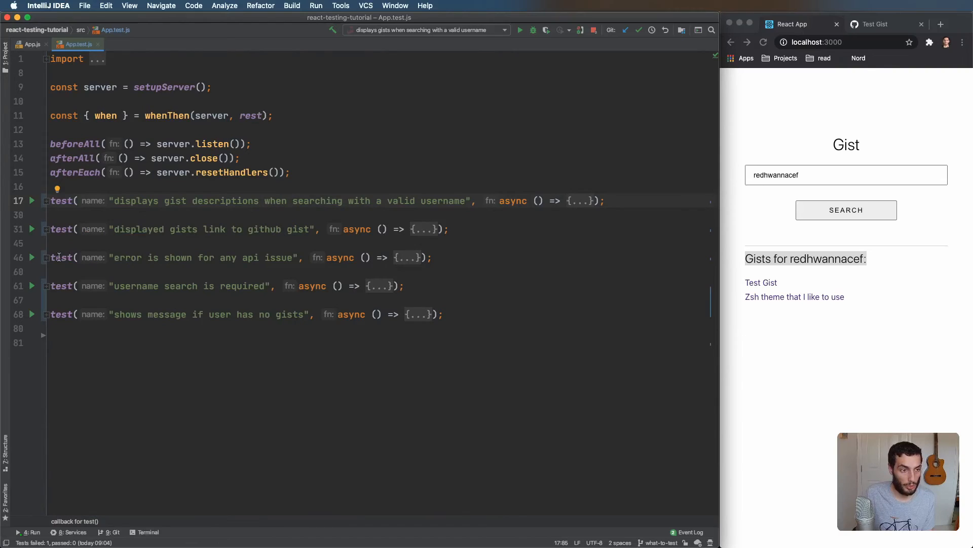
{"action": "left_click", "coordinate": [31, 257]}
{"action": "left_click_drag", "start_coordinate": [145, 271], "coordinate": [411, 271]}
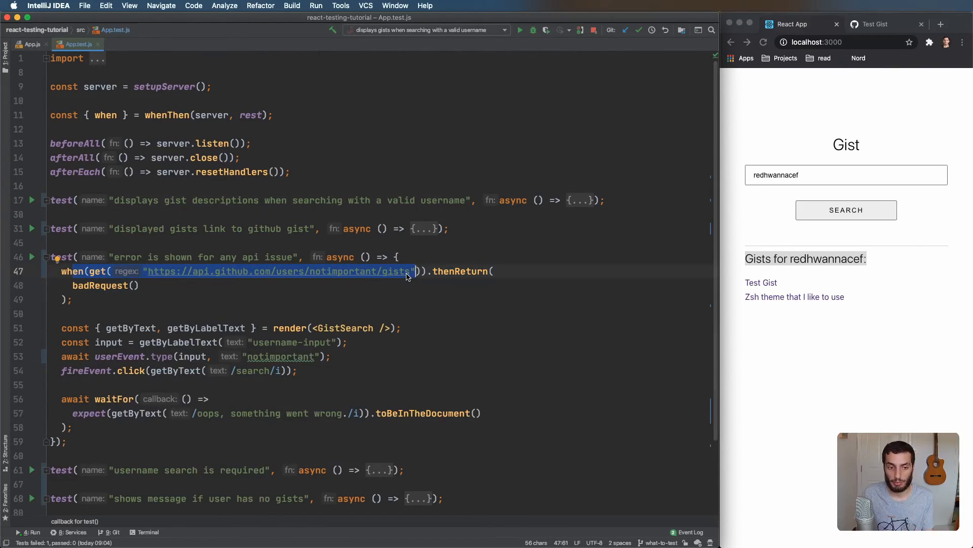
{"action": "mouse_move", "coordinate": [70, 285]}
{"action": "left_mouse_down"}
{"action": "mouse_move", "coordinate": [155, 286]}
{"action": "mouse_move", "coordinate": [51, 297]}
{"action": "left_mouse_up"}
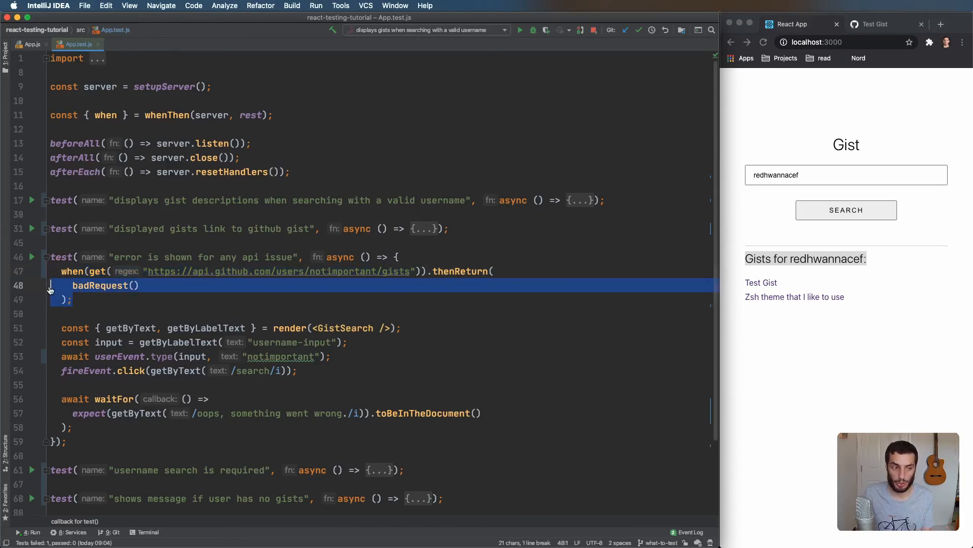
{"action": "left_click", "coordinate": [116, 286]}
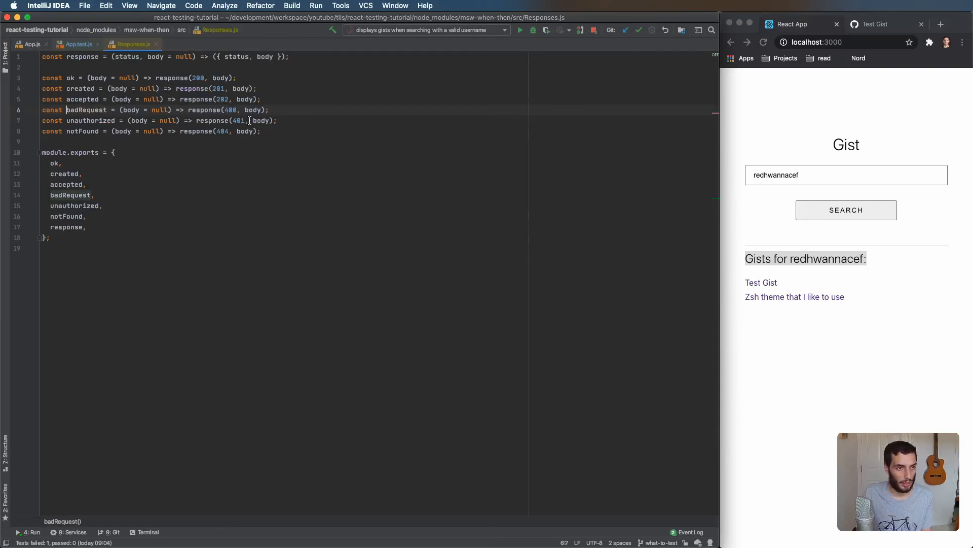
Navigate back to App.test.js and highlight the expected 'oops, something went wrong' message.
{"action": "key", "text": "super+alt+Left"}
{"action": "scroll", "coordinate": [296, 283], "scroll_direction": "down", "scroll_amount": 3}
{"action": "left_click_drag", "start_coordinate": [192, 324], "coordinate": [346, 324]}
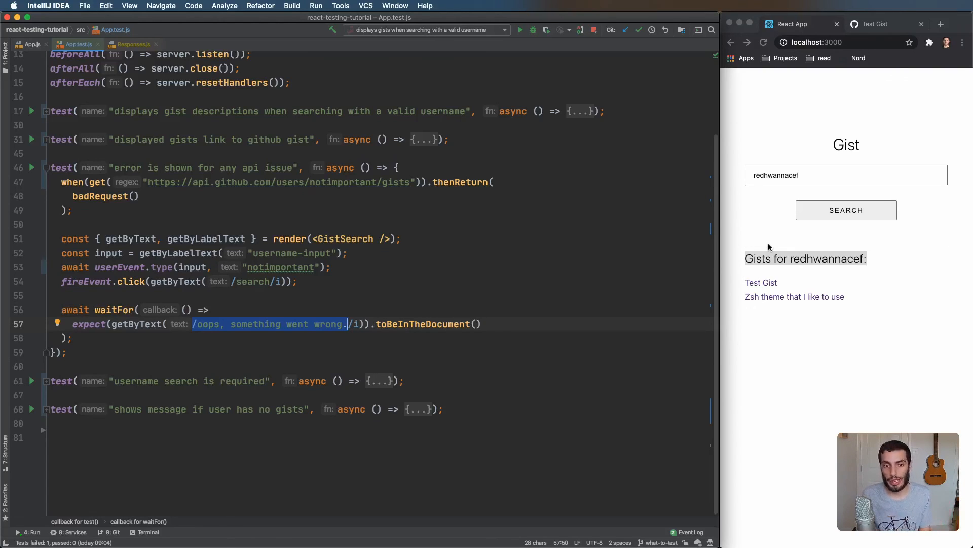
Fold the 'error is shown for any api issue' test so all five tests are collapsed.
{"action": "left_click", "coordinate": [508, 280]}
{"action": "scroll", "coordinate": [381, 289], "scroll_direction": "up", "scroll_amount": 5}
{"action": "left_click", "coordinate": [44, 243]}
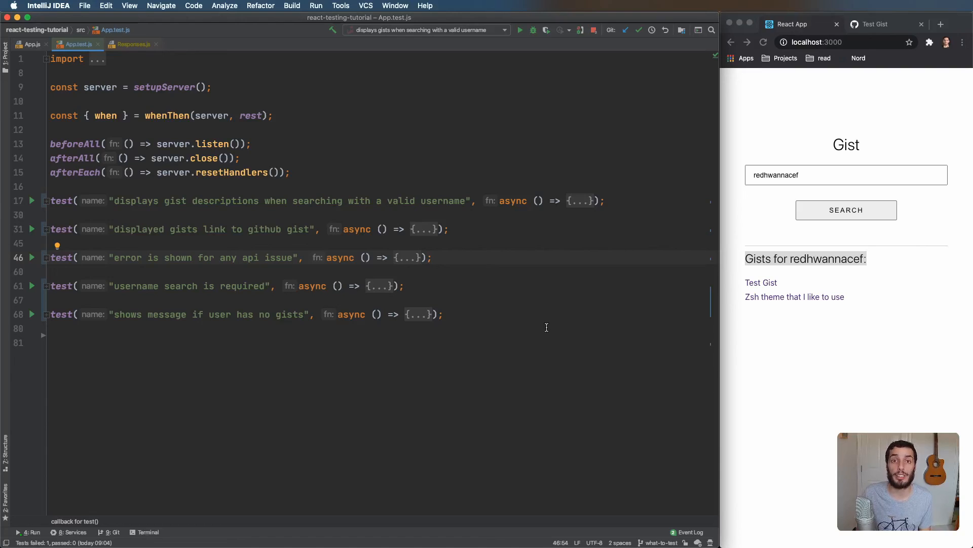